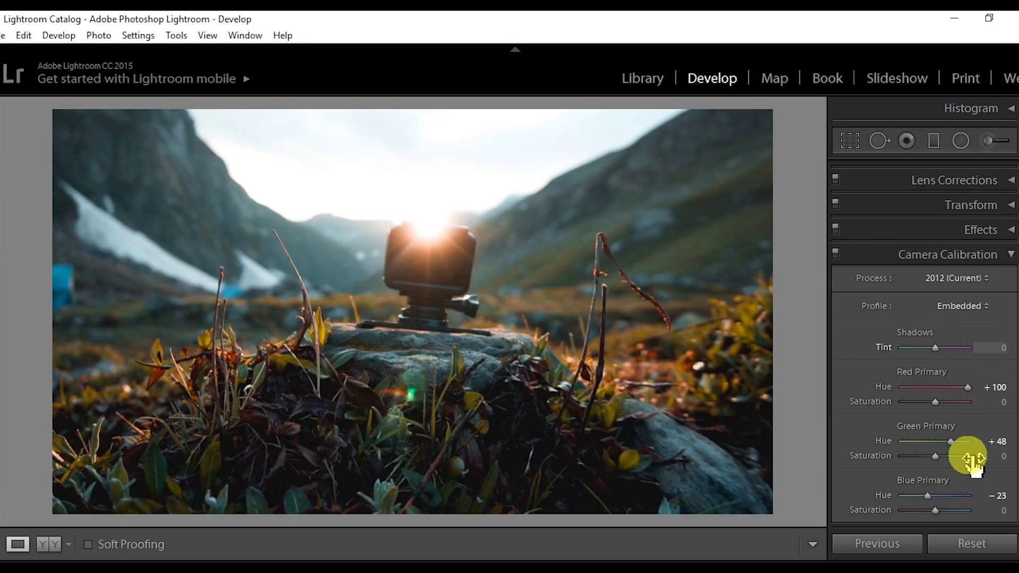
Reset the photo's develop settings and set the camera calibration hues to Blue Primary −24 and Green Primary about +36
left_click(965, 543)
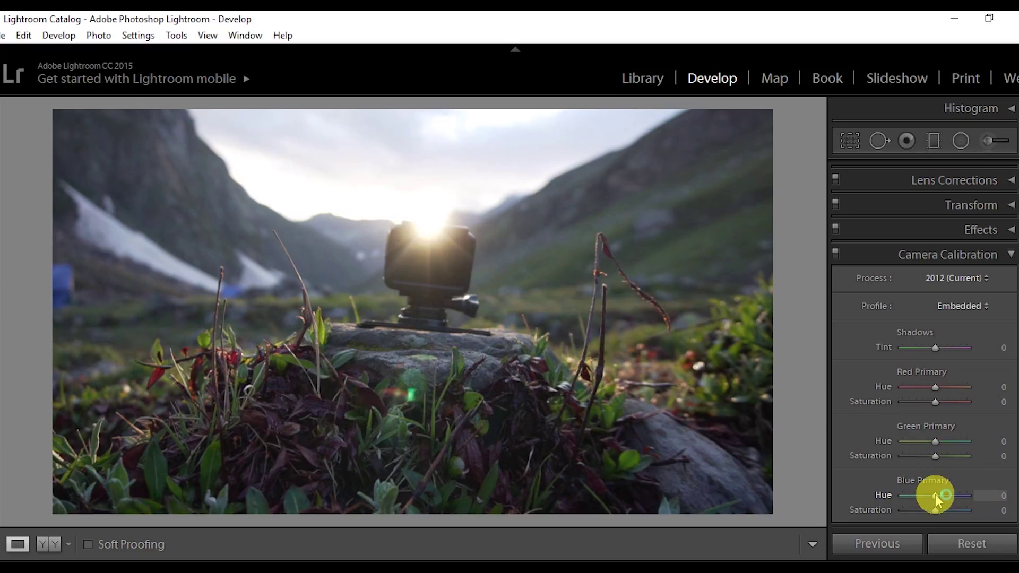
left_click_drag(935, 496, 928, 499)
left_click_drag(938, 444, 952, 450)
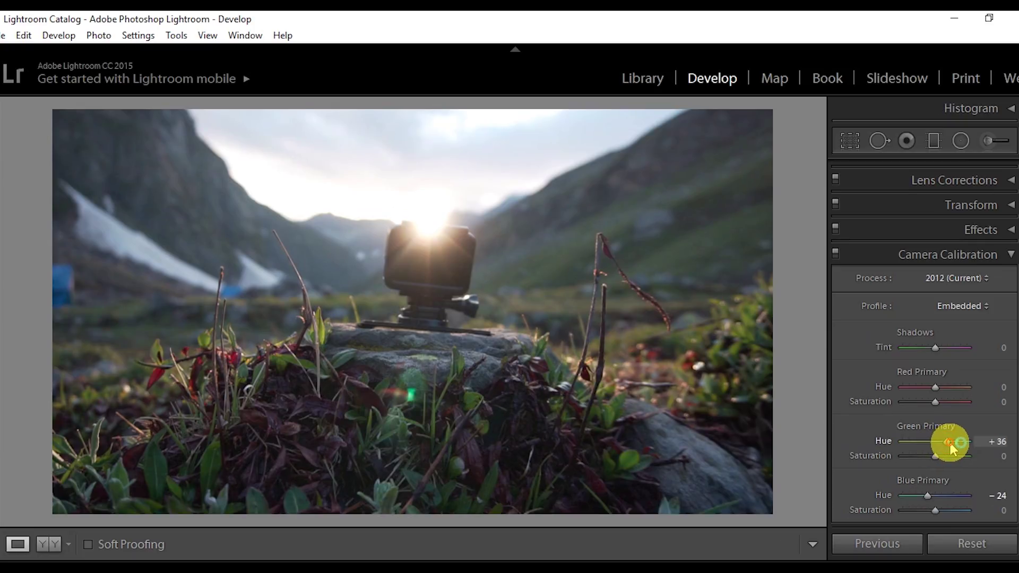
Set the HSL hues to Orange −31, Yellow −71, Green −100, Blue −33, Purple −100 and Magenta −100
left_click_drag(1003, 430, 1011, 335)
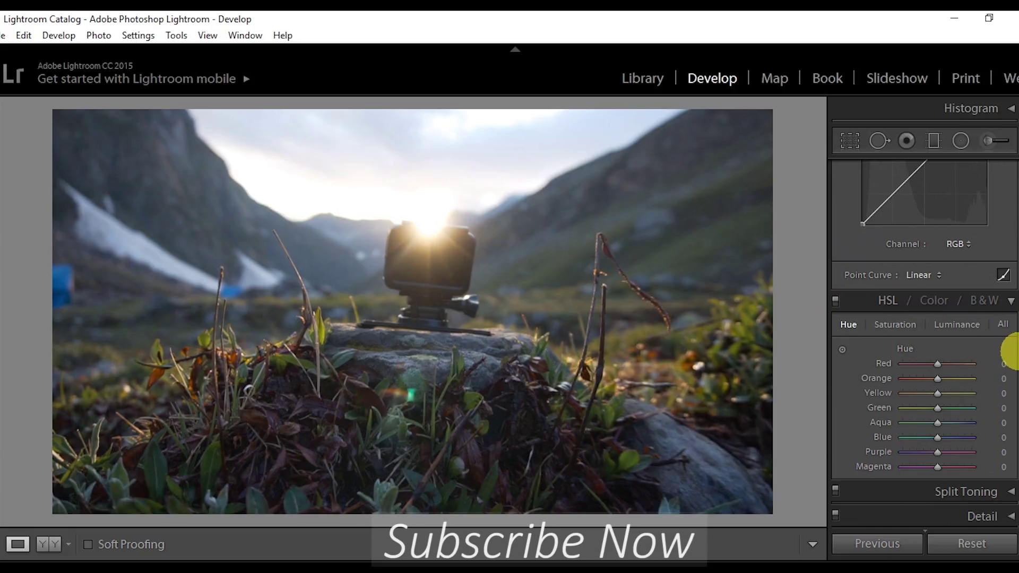
left_click(926, 379)
left_click_drag(910, 393, 835, 393)
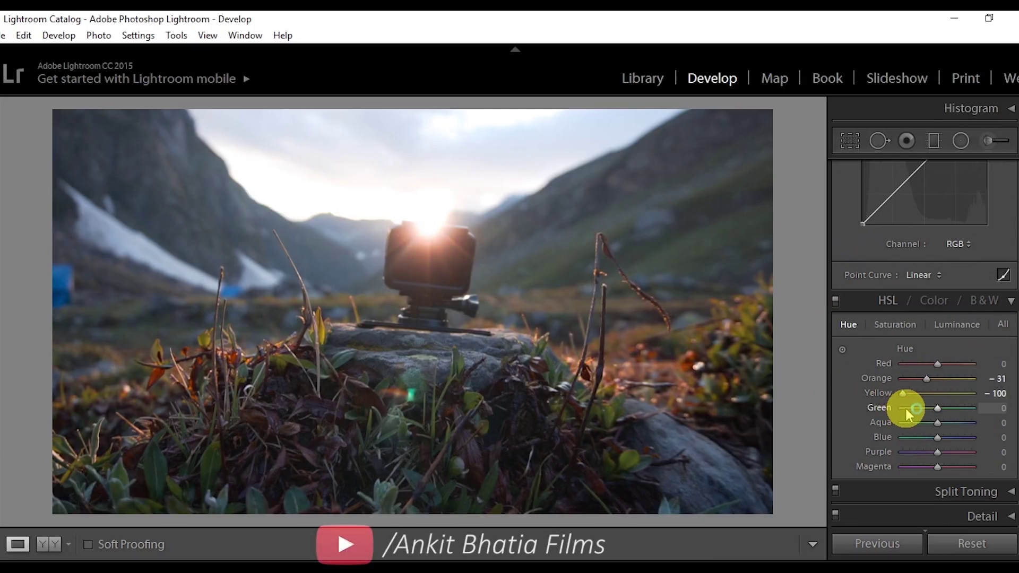
left_click_drag(905, 409, 829, 414)
left_click_drag(902, 393, 913, 393)
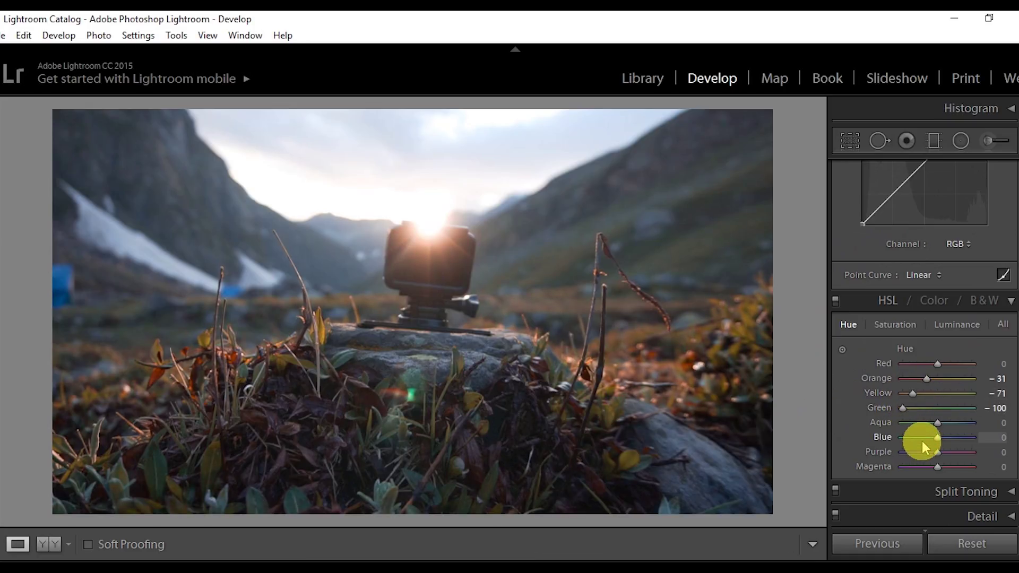
left_click_drag(927, 437, 860, 451)
left_click_drag(938, 467, 897, 472)
Set the HSL saturation to Aqua −42, Blue −42, Orange +38, Yellow +33 and Green +13
left_click(896, 325)
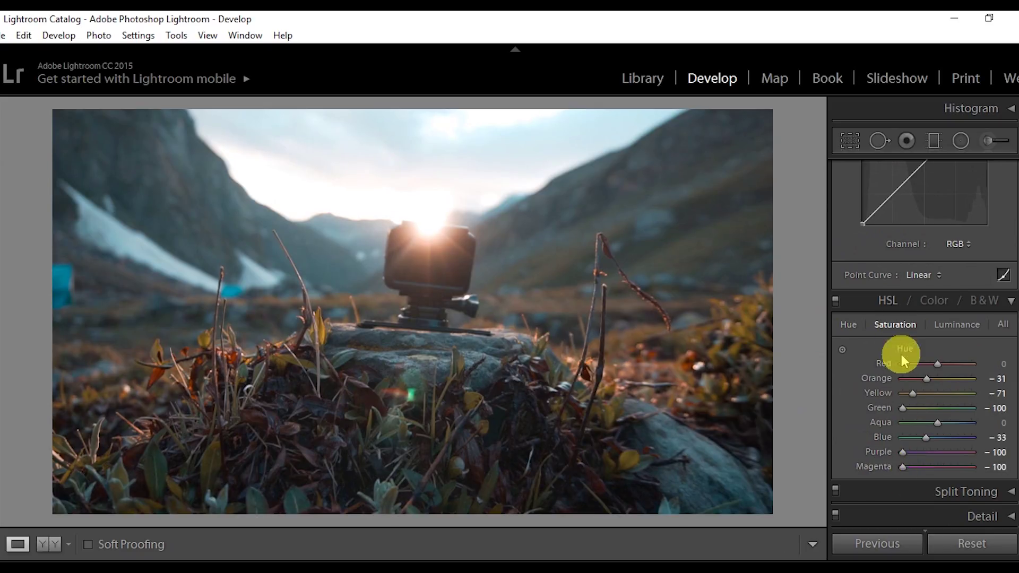
left_click(923, 423)
left_click(924, 438)
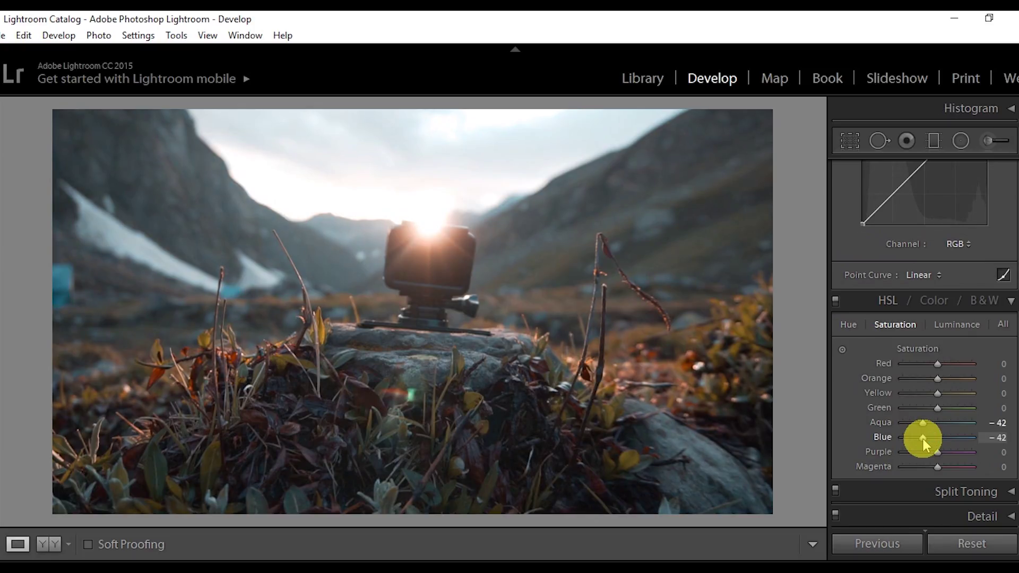
left_click(948, 380)
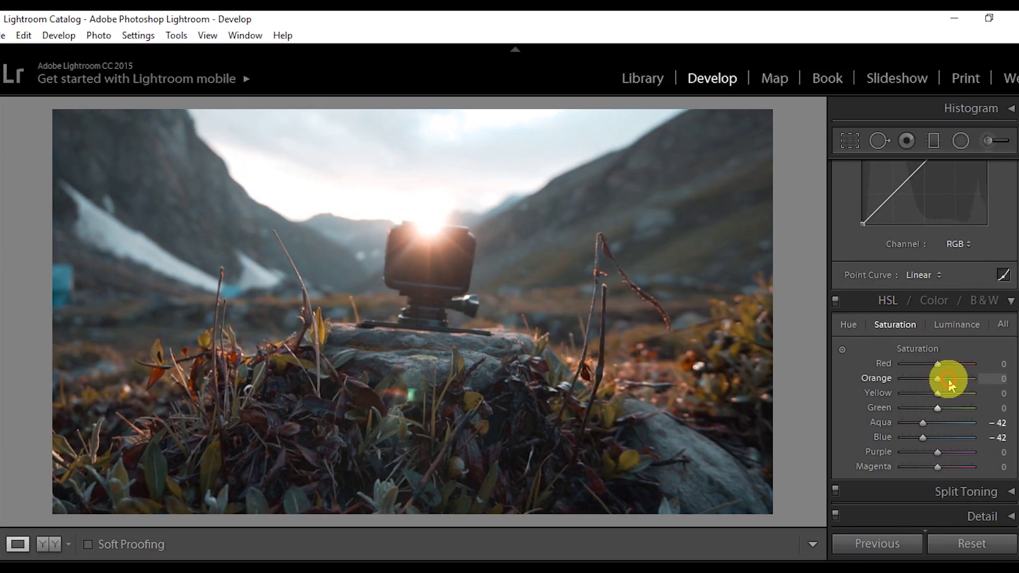
left_click(955, 394)
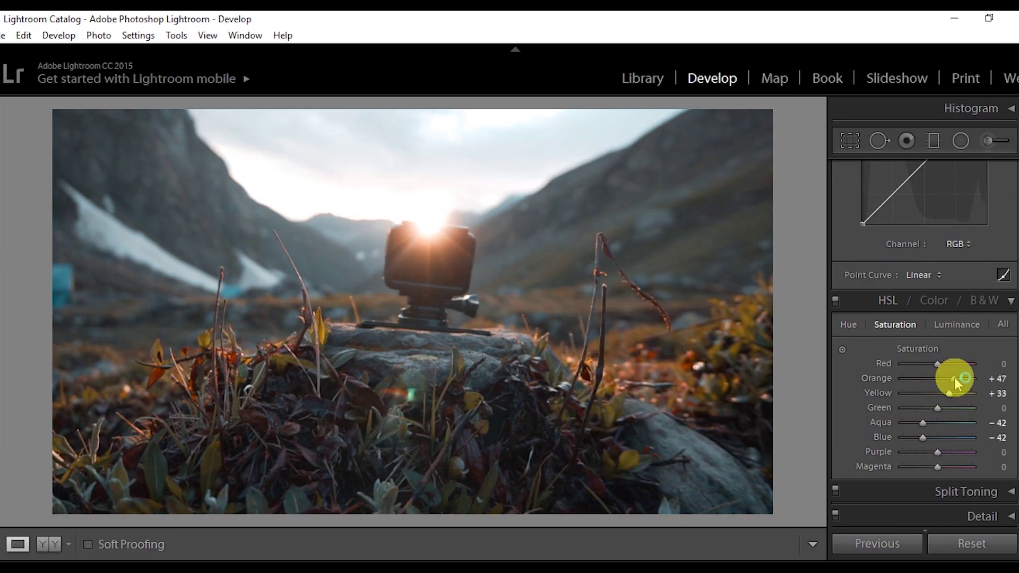
left_click_drag(955, 377, 944, 409)
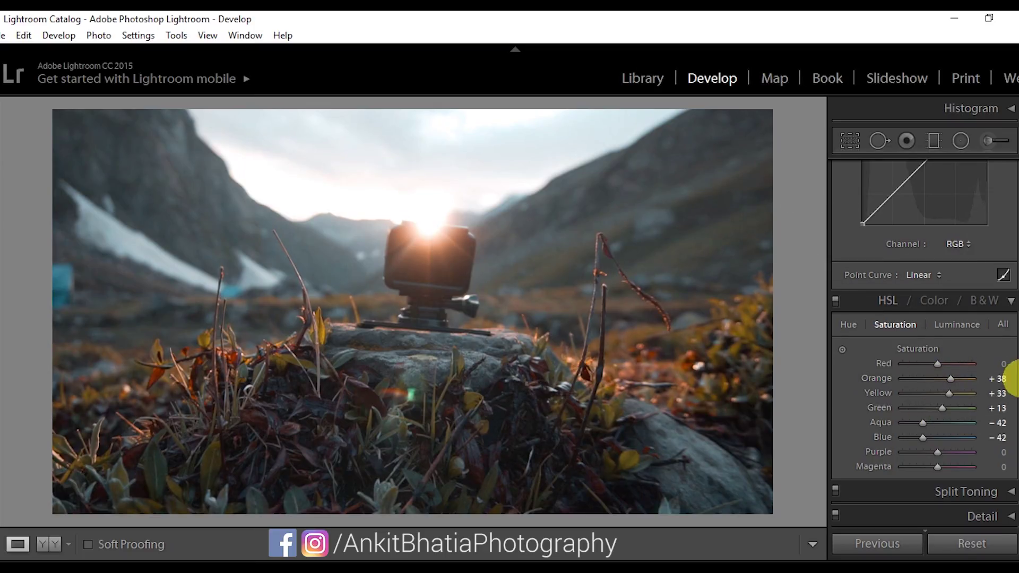
Shape a custom RGB tone curve with a lifted black point, raised shadow and highlight points, and a slightly lowered white point
scroll(1012, 367, "up", 3)
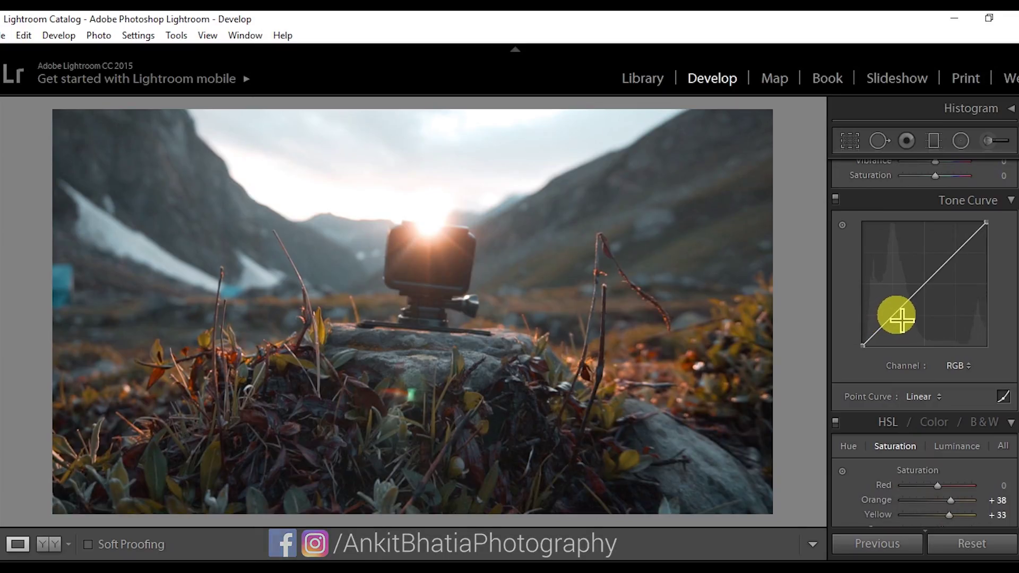
left_click(896, 317)
left_click_drag(865, 349, 871, 339)
left_click_drag(935, 274, 935, 268)
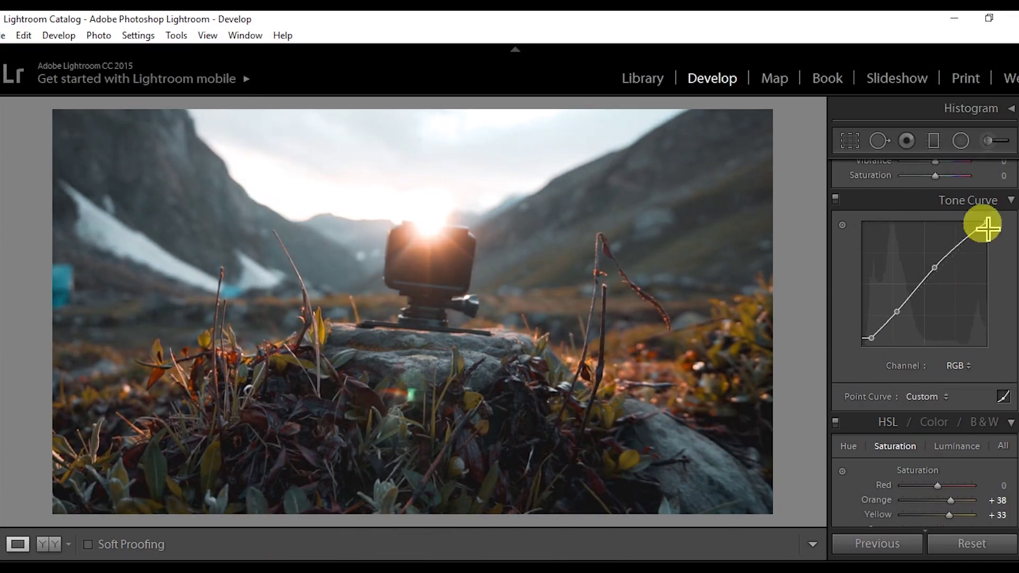
left_click_drag(986, 222, 986, 226)
Adjust the basic tone to Blacks −43, Exposure +0.48, Contrast +17, Shadows +19 and Highlights −17
scroll(1008, 221, "up", 6)
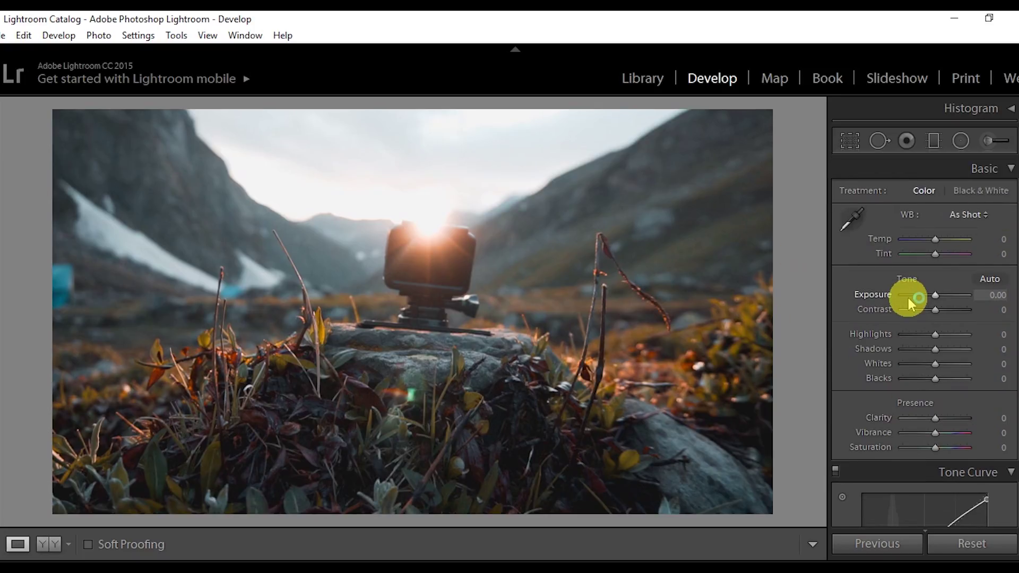
left_click(916, 378)
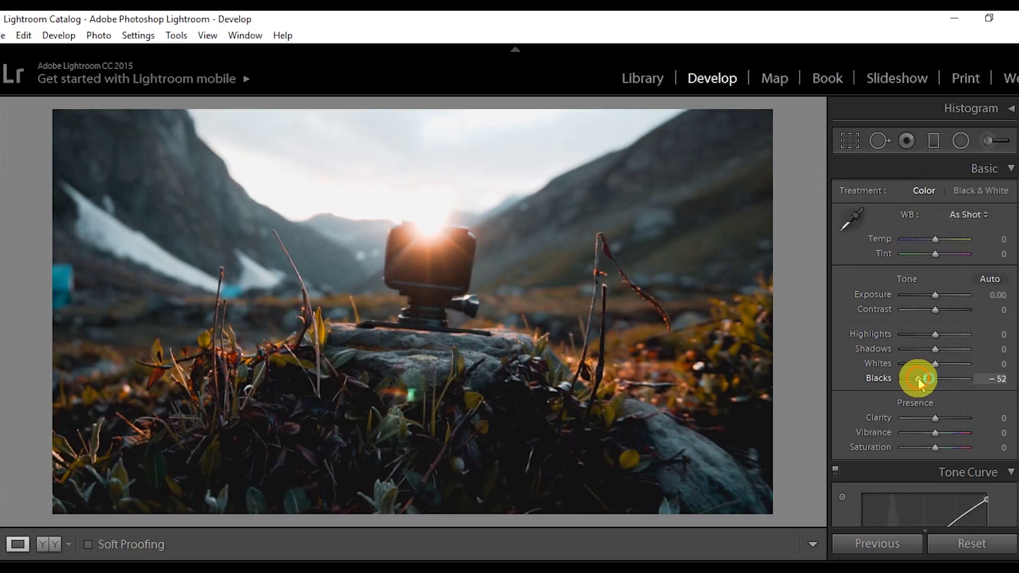
left_click_drag(918, 378, 982, 295)
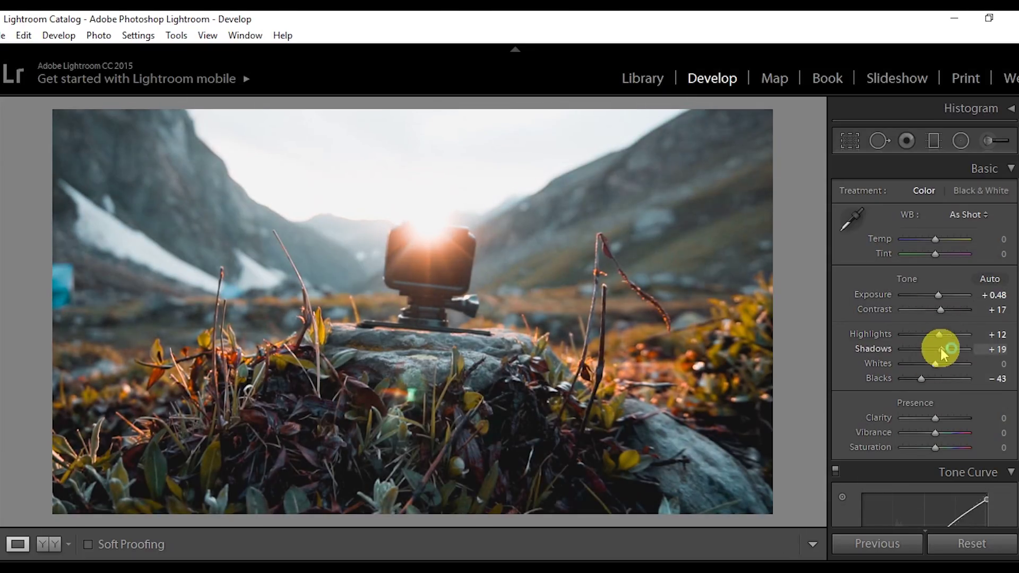
left_click_drag(938, 335, 929, 335)
Set the white balance to Tint −24 and Temp −2, and set Exposure to 0.24
left_click_drag(933, 254, 921, 254)
left_click_drag(1001, 239, 998, 239)
left_click(994, 295)
type("0.24")
key("Return")
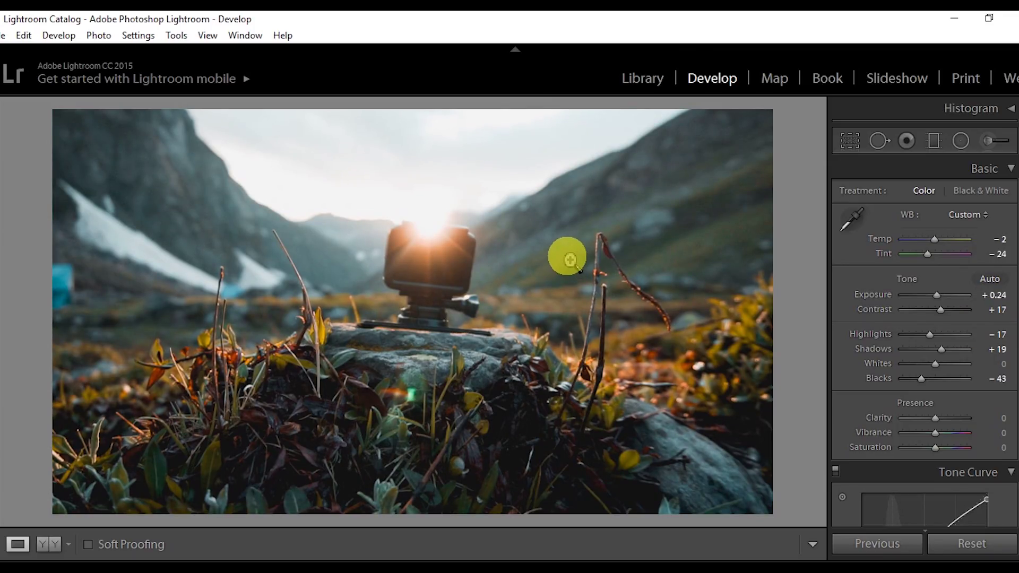
Switch to Chrome and download the LUT Generator utility from generator.iwltbap.com
mouse_move(539, 568)
left_click(544, 511)
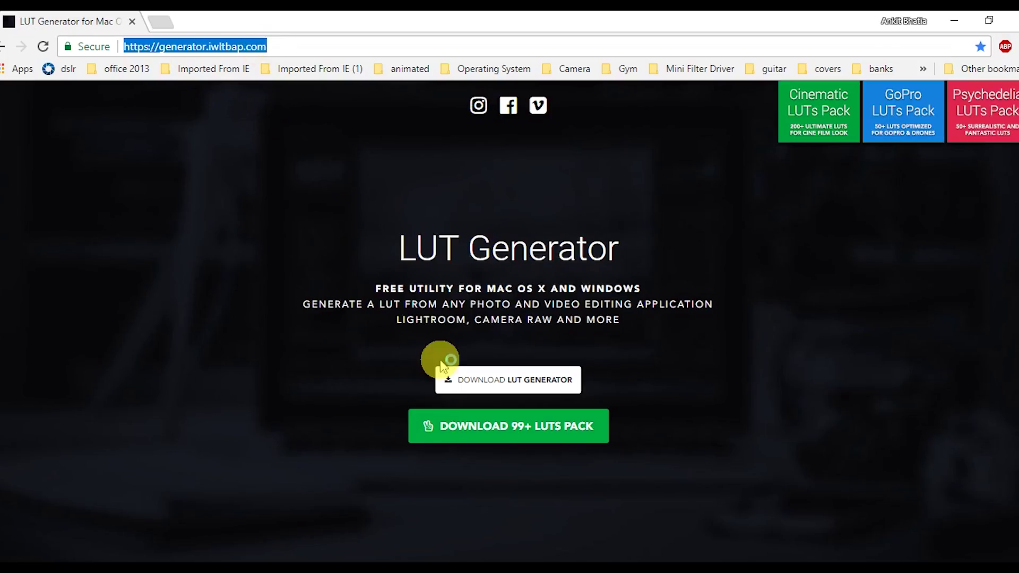
left_click(484, 378)
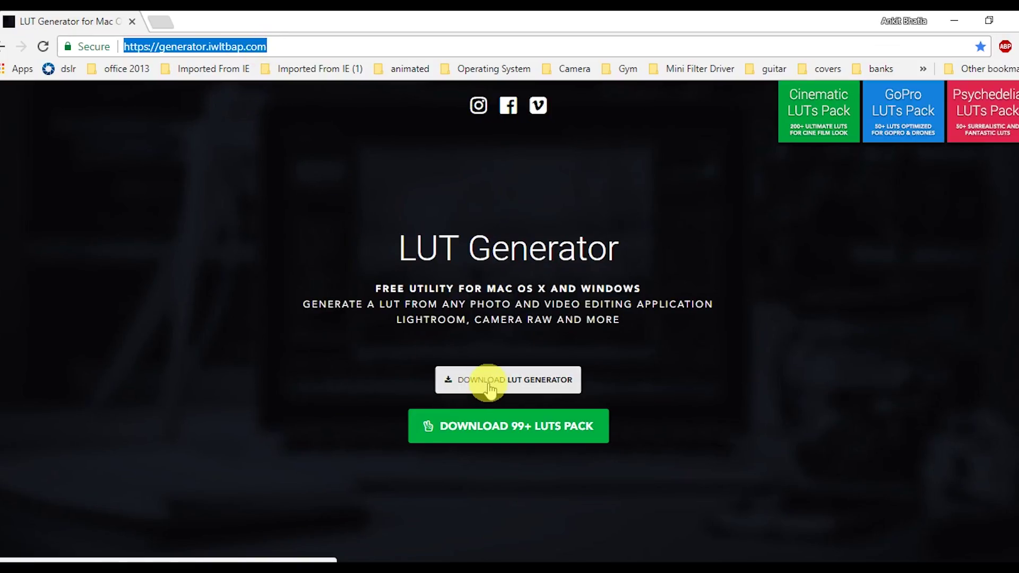
Switch to the LUT Generator (Windows) folder in File Explorer and launch IWLTBAP LUT Generator.exe
left_click(462, 569)
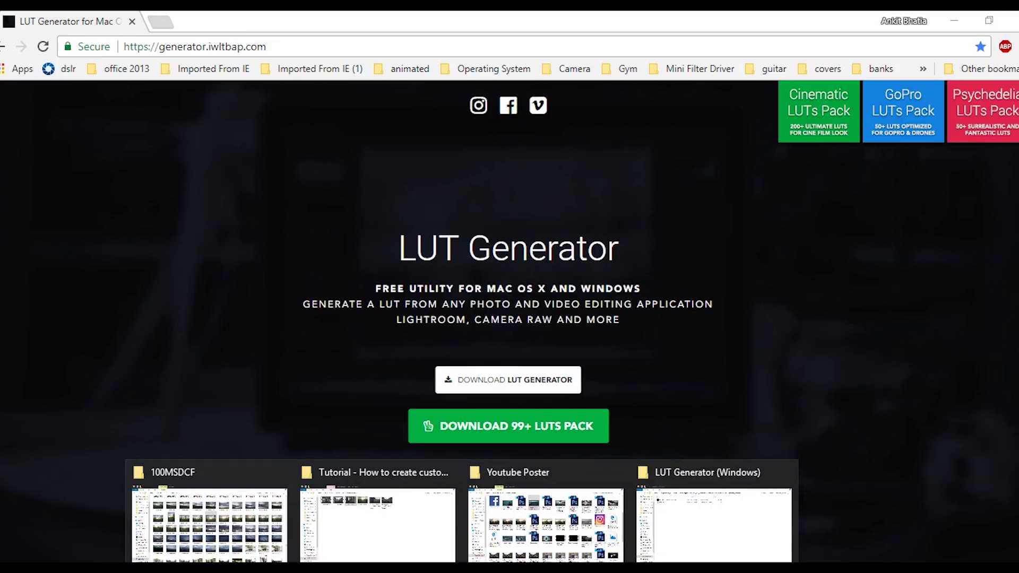
left_click(718, 515)
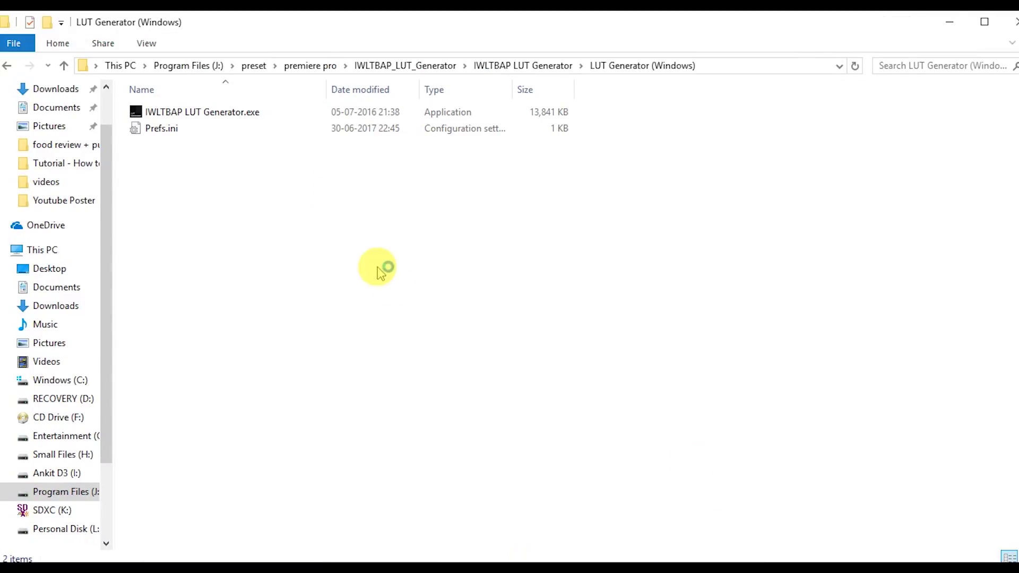
double_click(221, 113)
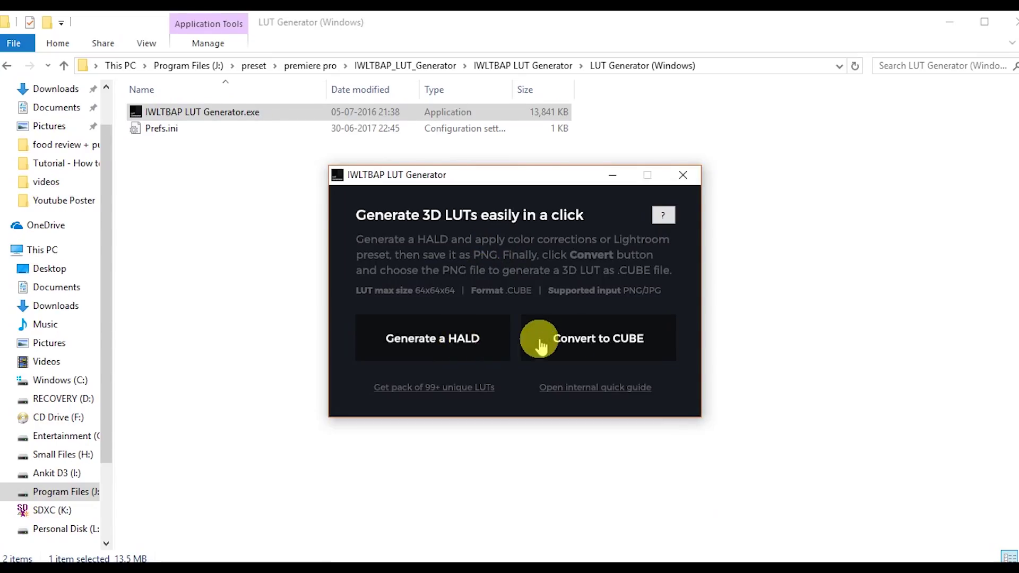
Generate a HALD image into the "Tutorial - How to create custom lut" folder on the Small Files (H:) drive
left_click(455, 340)
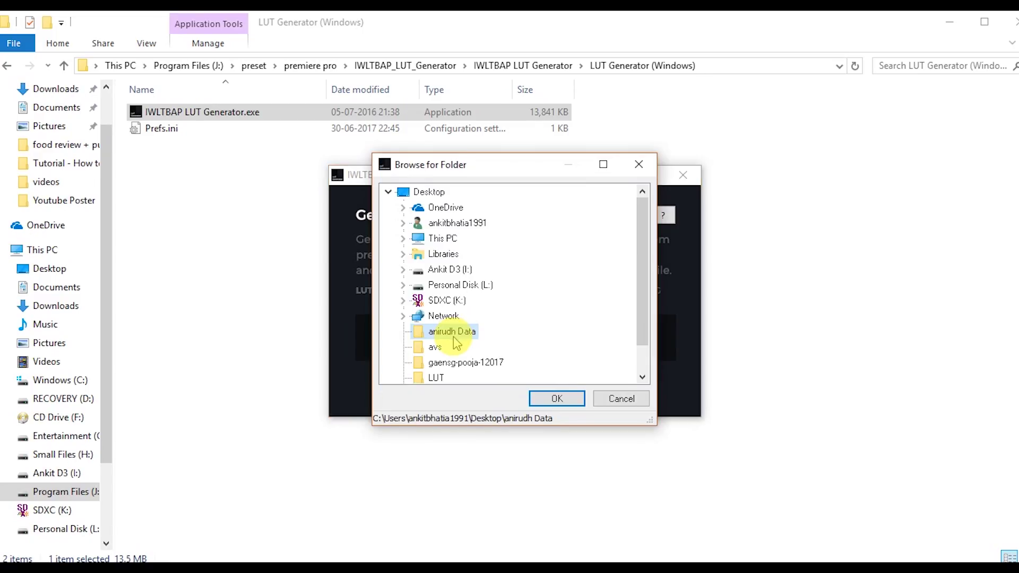
scroll(496, 285, "down", 2)
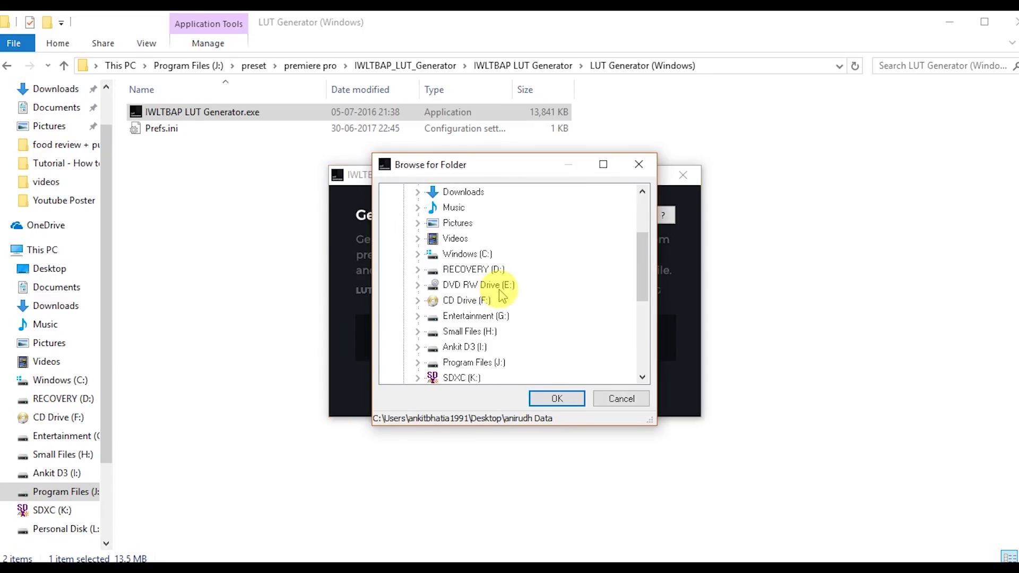
left_click(467, 331)
scroll(530, 326, "down", 2)
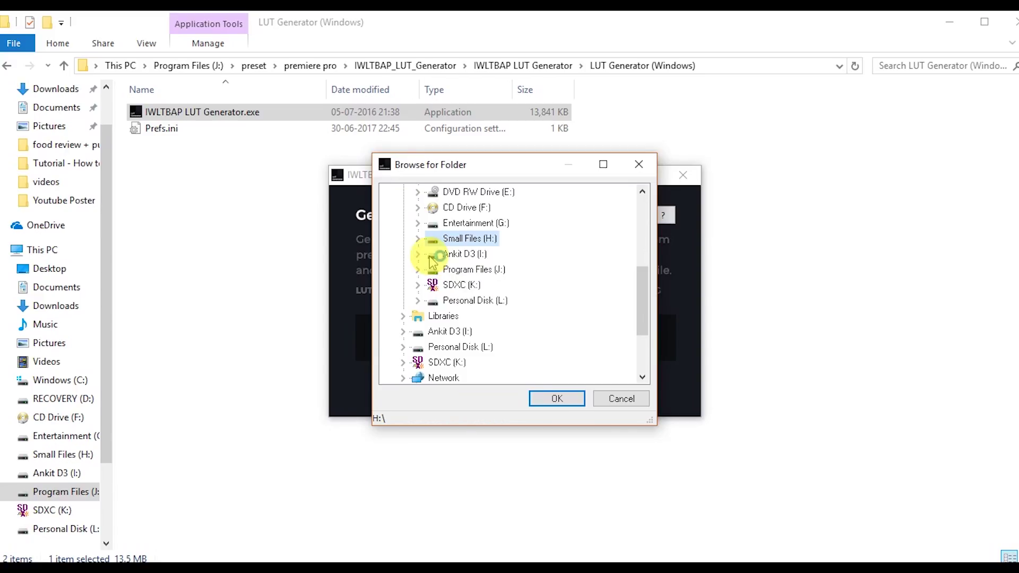
left_click(418, 238)
left_click(525, 332)
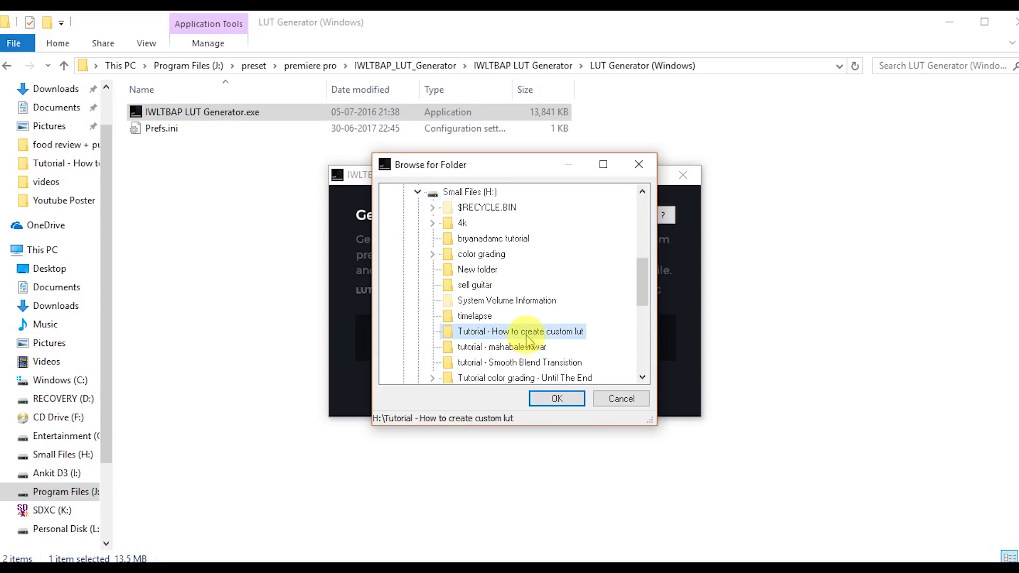
left_click(557, 400)
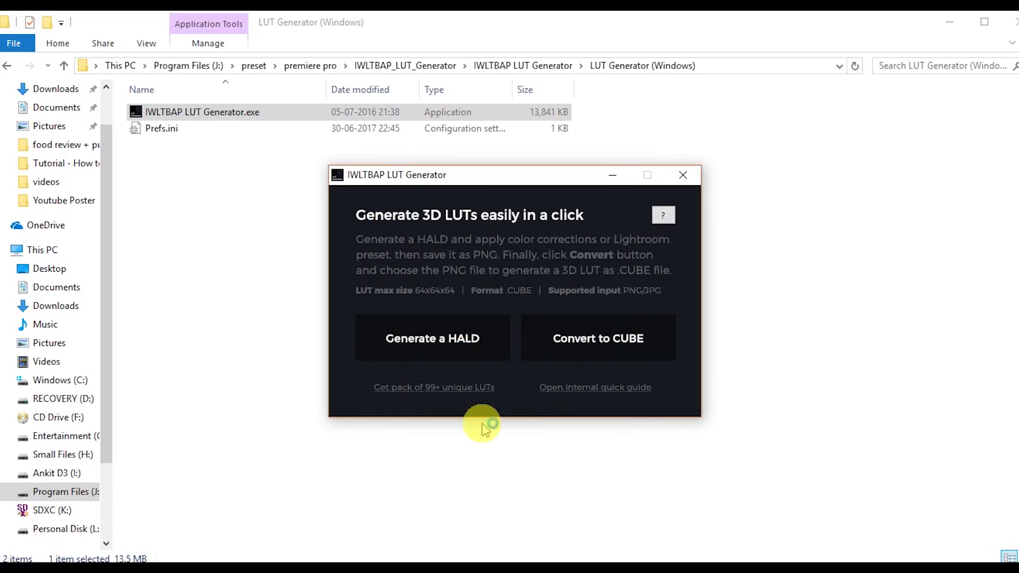
Bring up the "Tutorial - How to create custom lut" folder in File Explorer and select Neutral-125.png
left_click(462, 568)
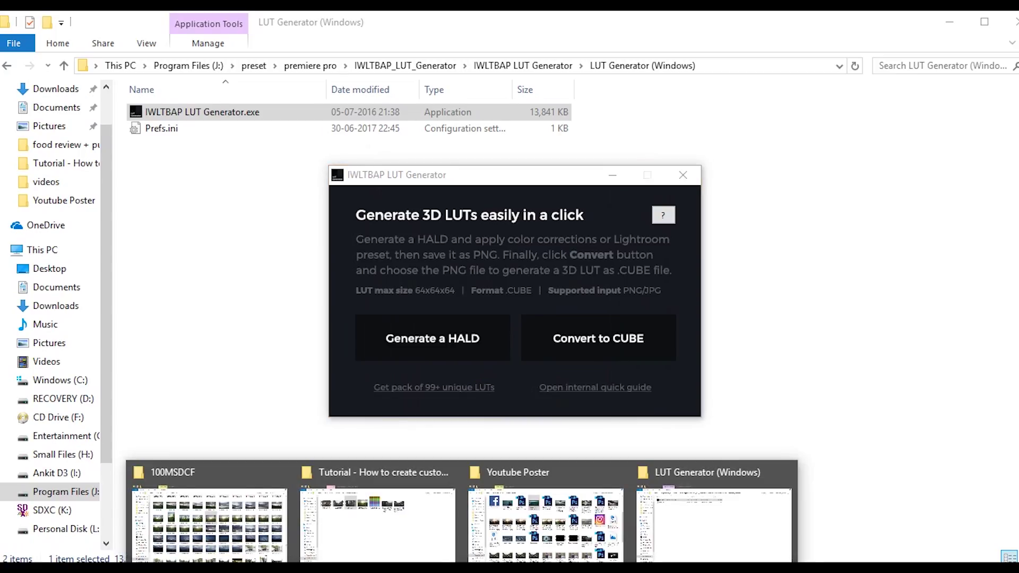
left_click(379, 514)
left_click(485, 129)
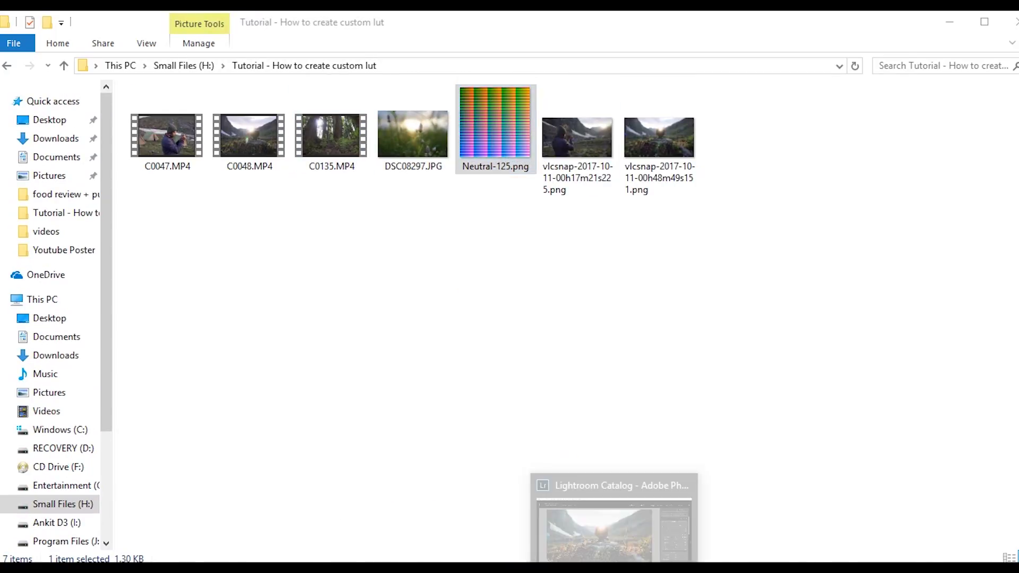
Switch to Lightroom and copy the graded photo's settings, including White Balance, Basic Tone, Tone Curve, Color, Split Toning and Calibration
left_click(615, 569)
right_click(264, 193)
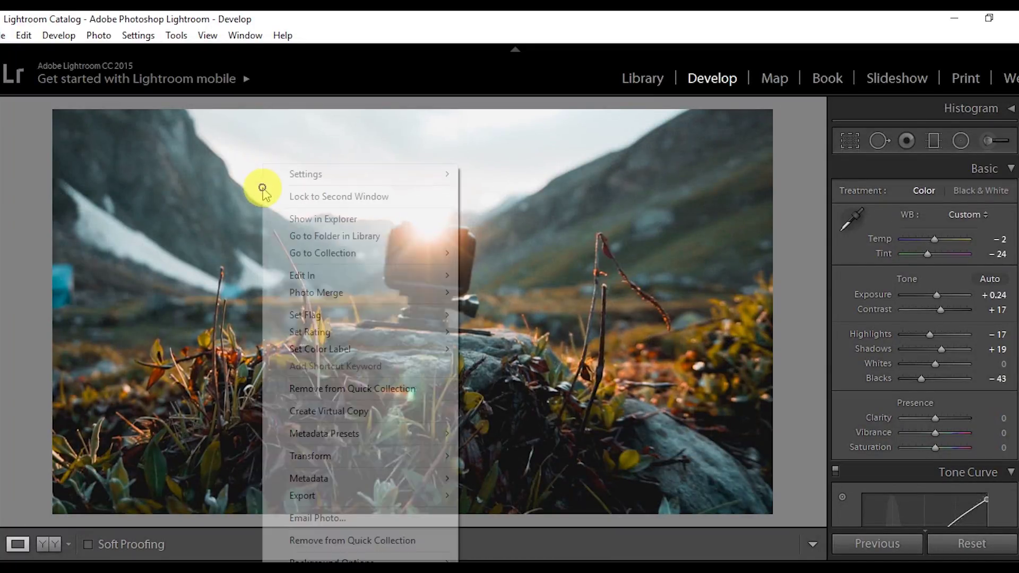
mouse_move(361, 174)
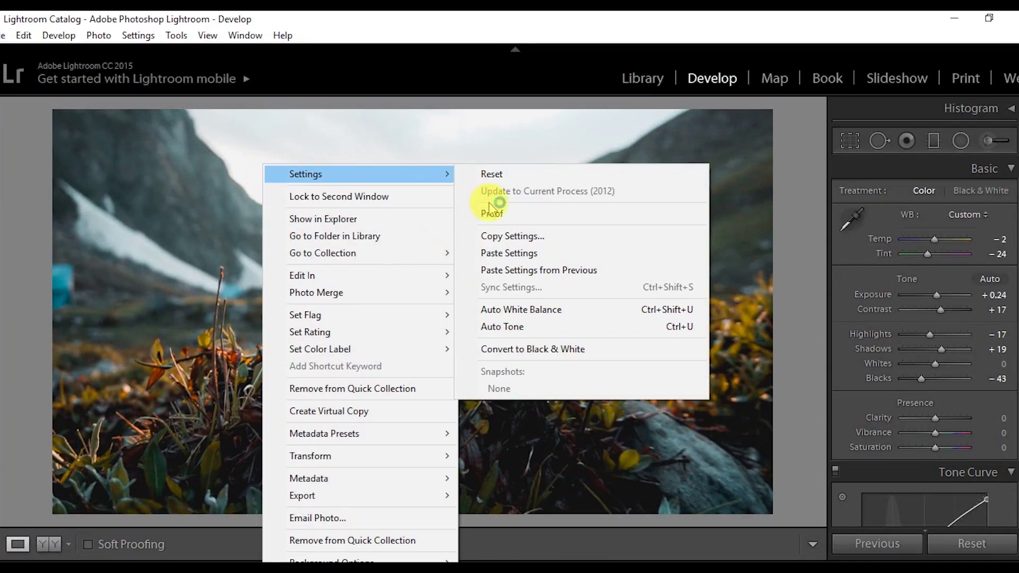
left_click(512, 239)
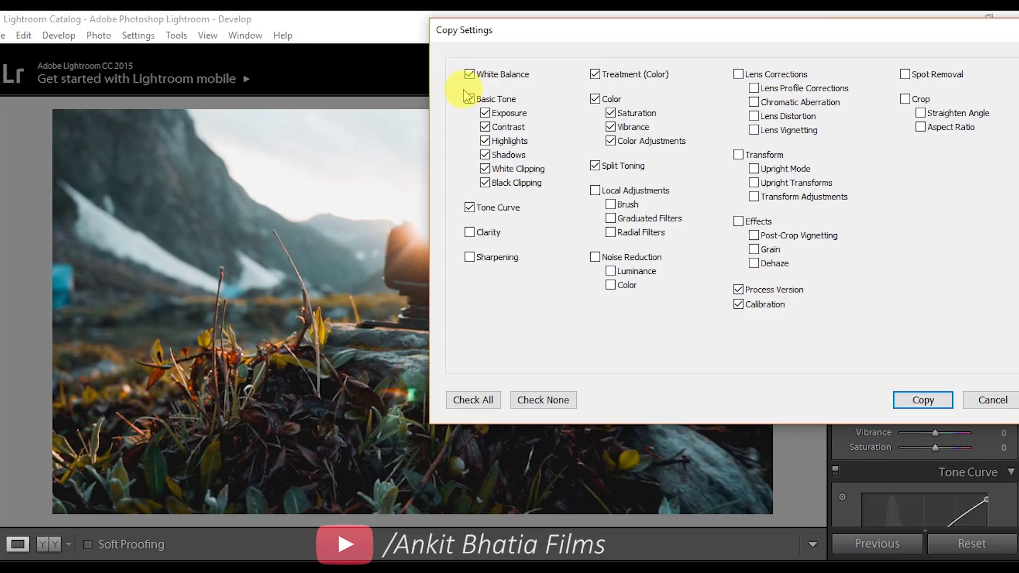
left_click(927, 398)
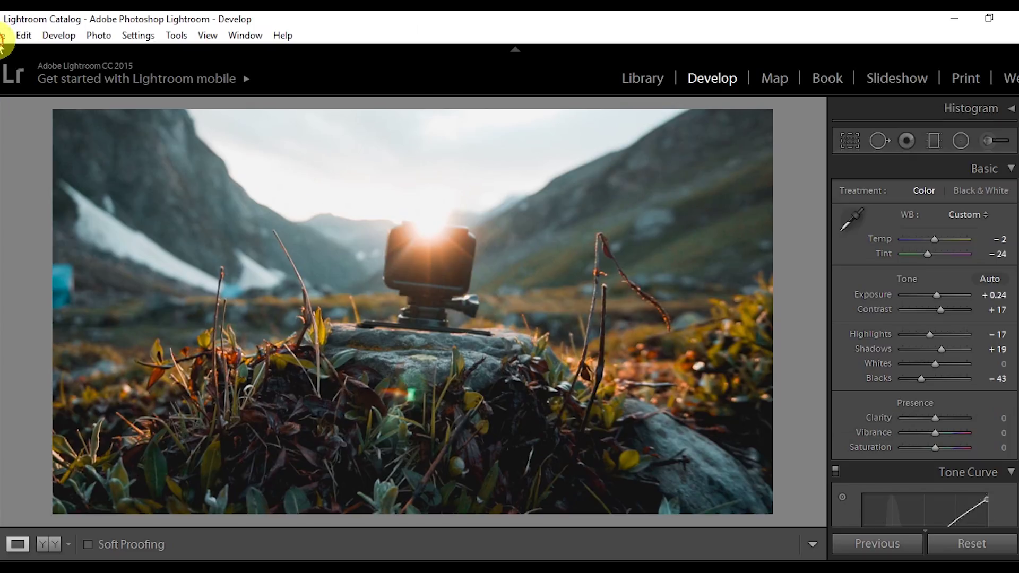
Import Neutral-125.png into the Lightroom catalog, open it in Develop, and check the source file in its folder
left_click(5, 37)
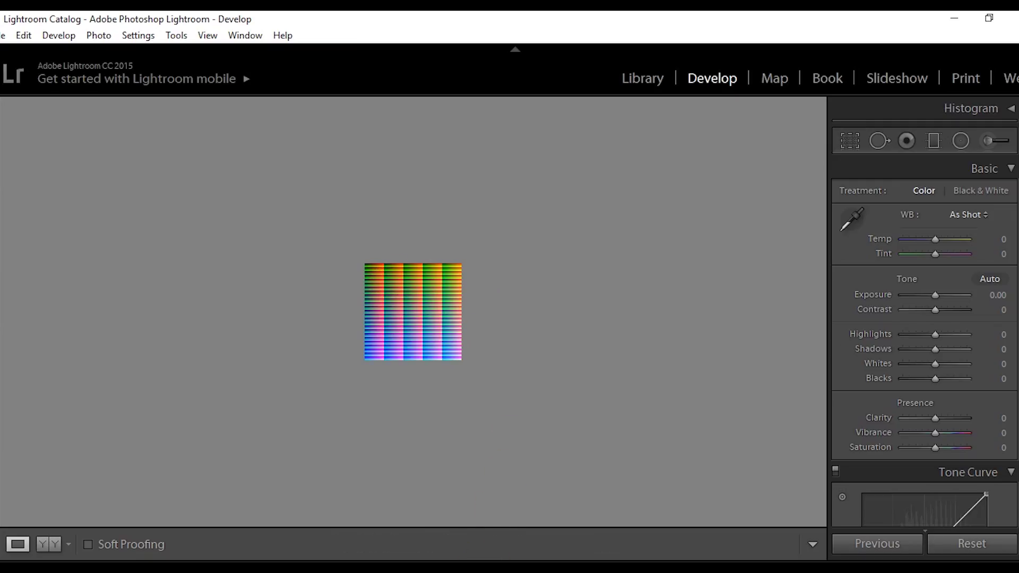
mouse_move(462, 568)
left_click(364, 511)
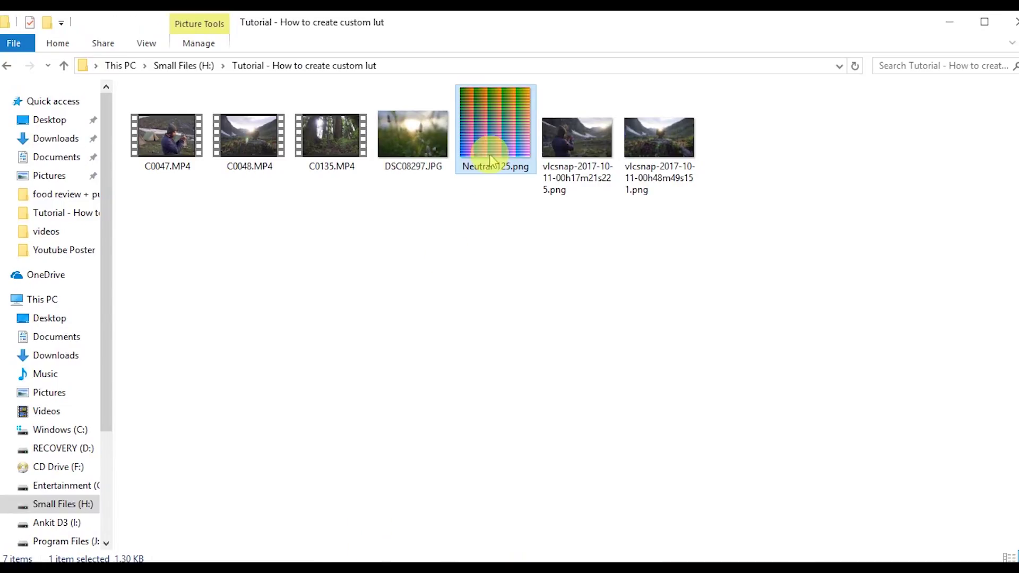
left_click(597, 558)
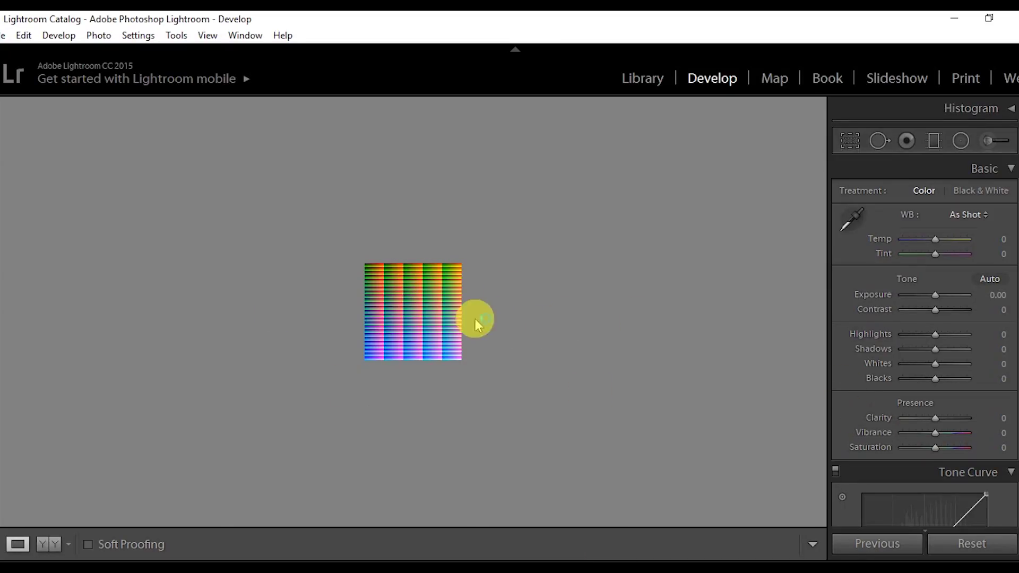
Paste the copied grading settings onto the Neutral-125.png HALD image and review its adjustments down through Camera Calibration
right_click(413, 314)
mouse_move(599, 158)
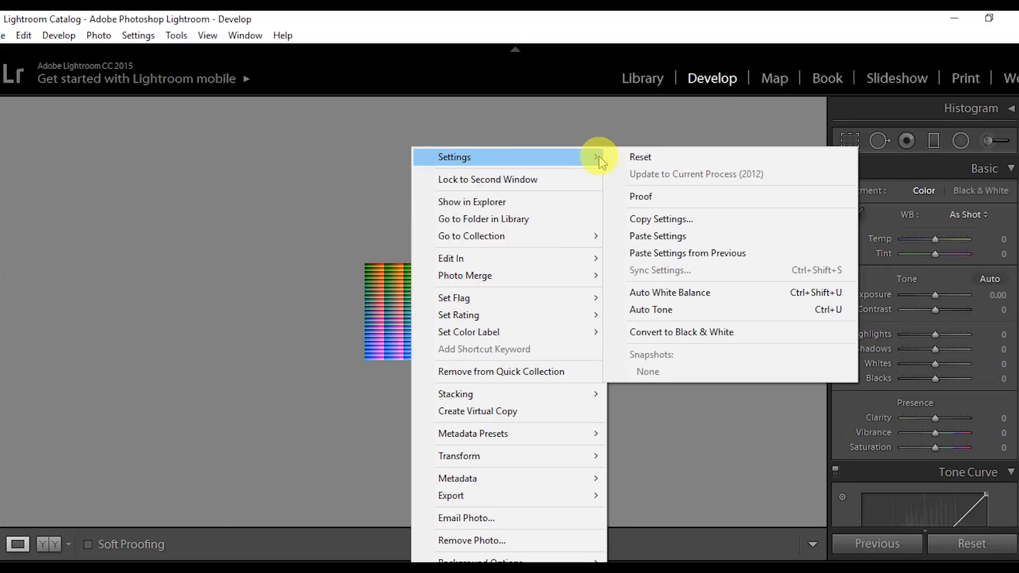
right_click(386, 319)
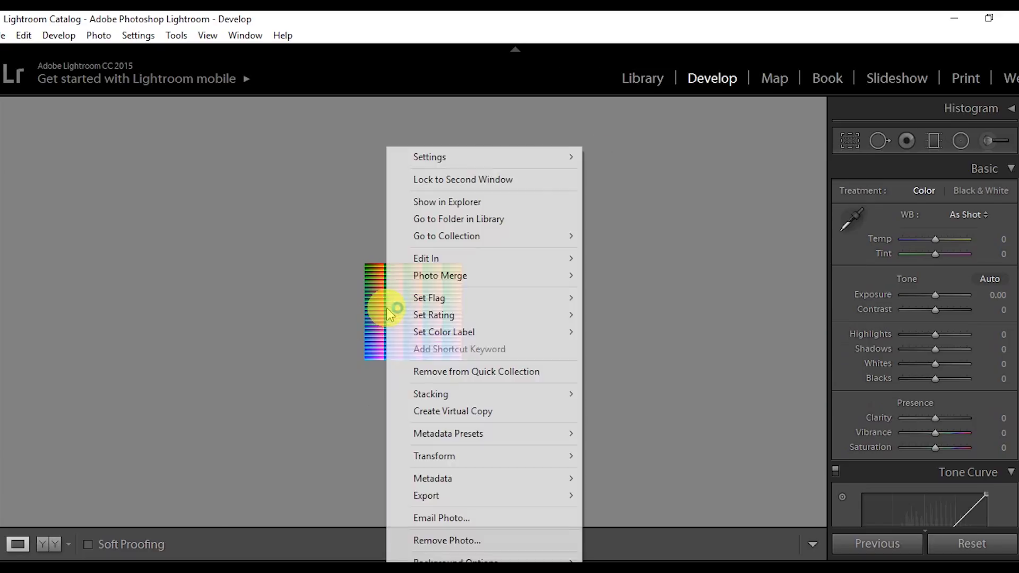
mouse_move(508, 151)
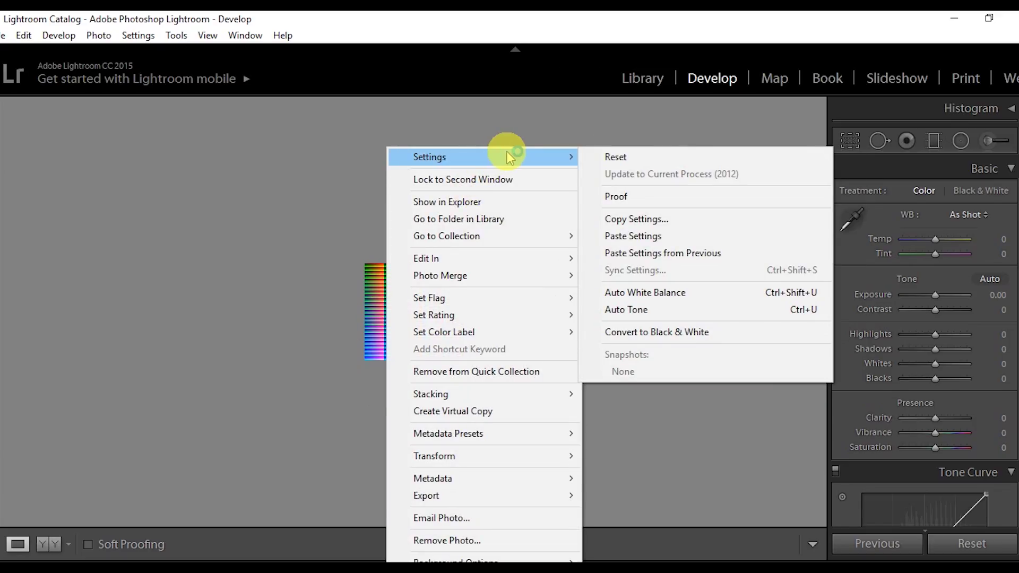
left_click(621, 236)
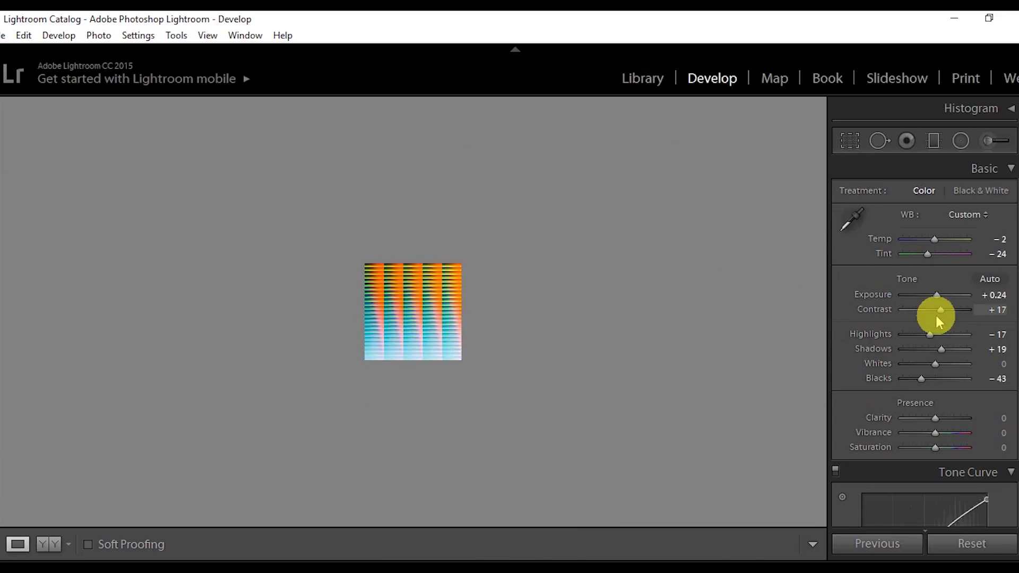
left_click_drag(1014, 246, 1005, 523)
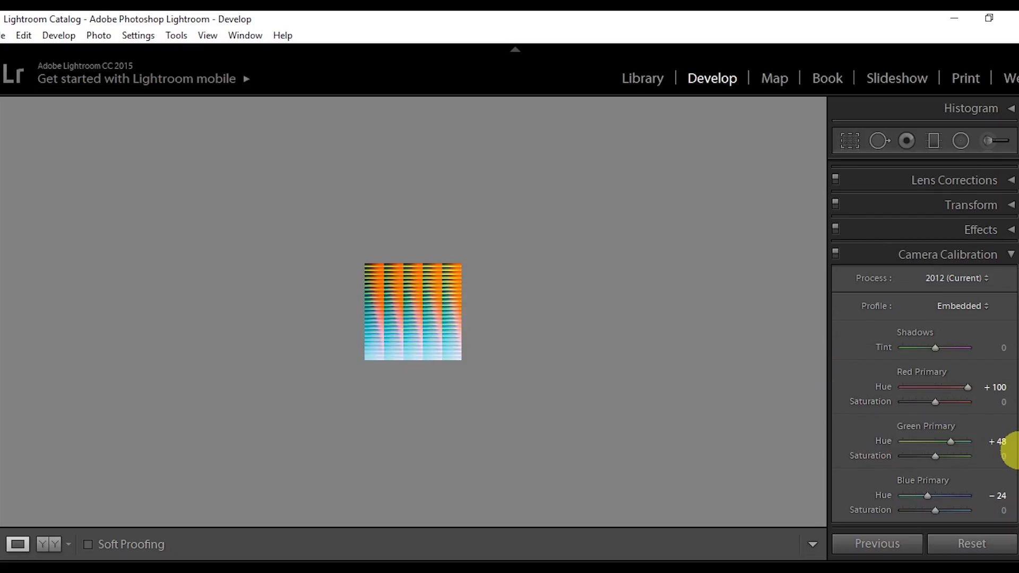
left_click_drag(1014, 454, 742, 189)
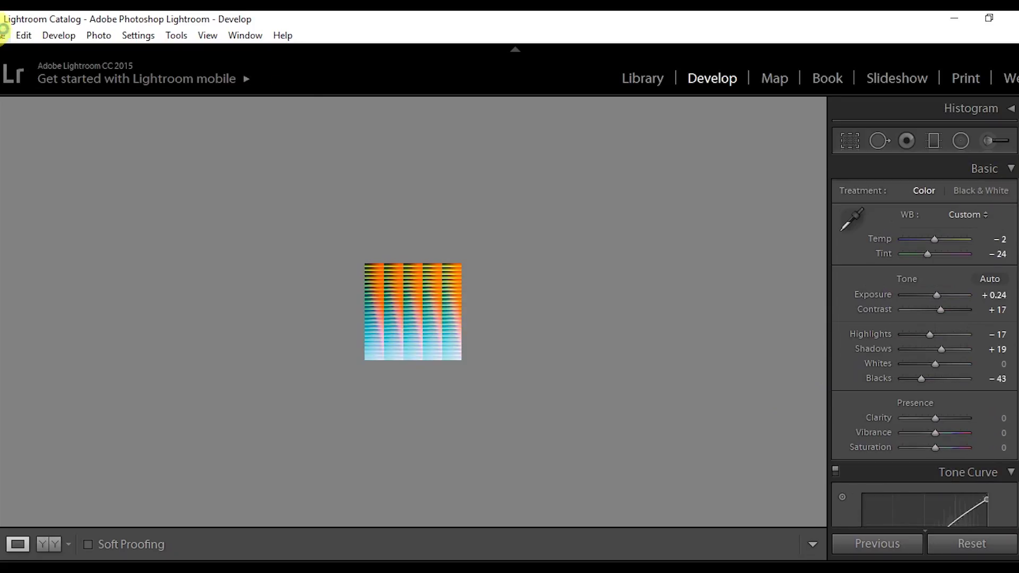
Export the graded HALD image as a JPEG to the "Tutorial - How to create custom lut" folder on H:
left_click(3, 35)
left_click(69, 223)
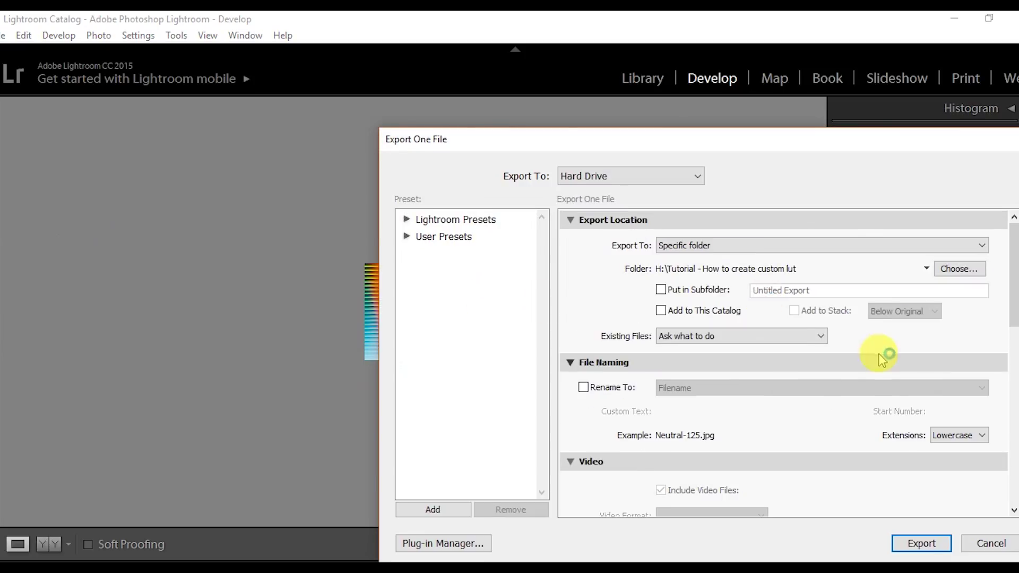
scroll(883, 360, "down", 5)
left_click_drag(884, 352, 851, 353)
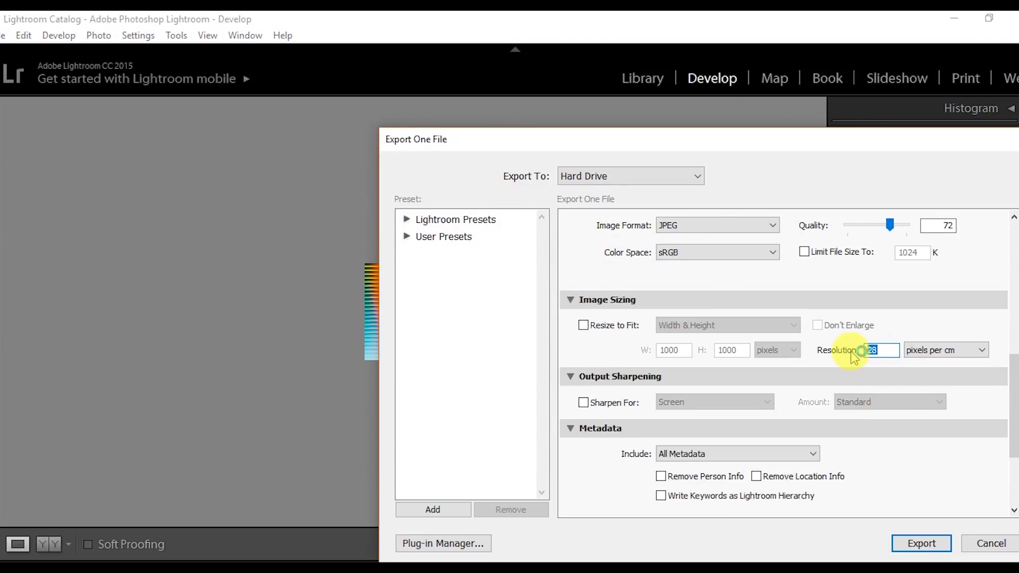
key("Return")
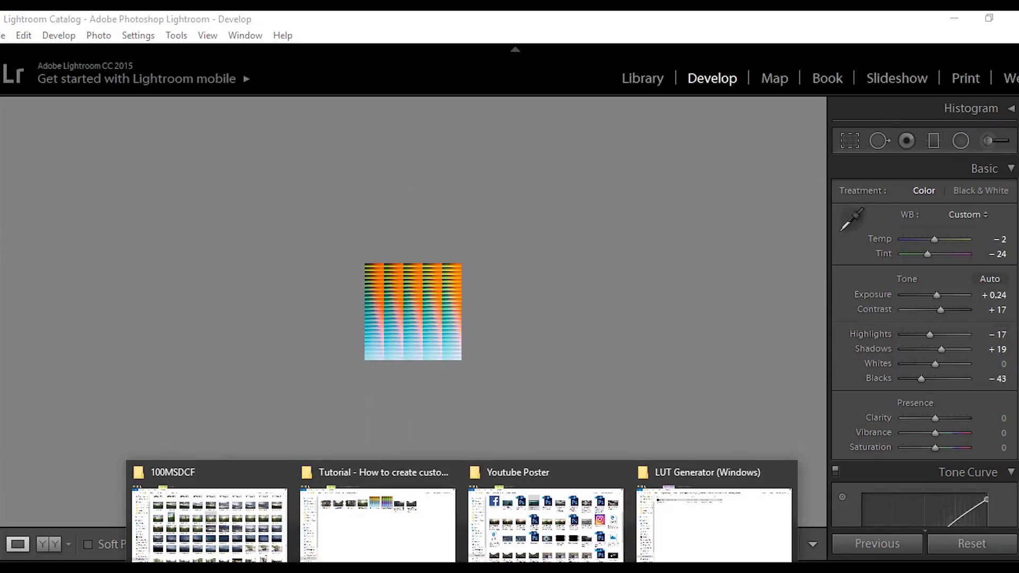
Switch to IWLTBAP LUT Generator, convert Neutral-125.jpg to a CUBE LUT, and select the resulting .cube file in File Explorer
left_click(405, 546)
left_click(512, 123)
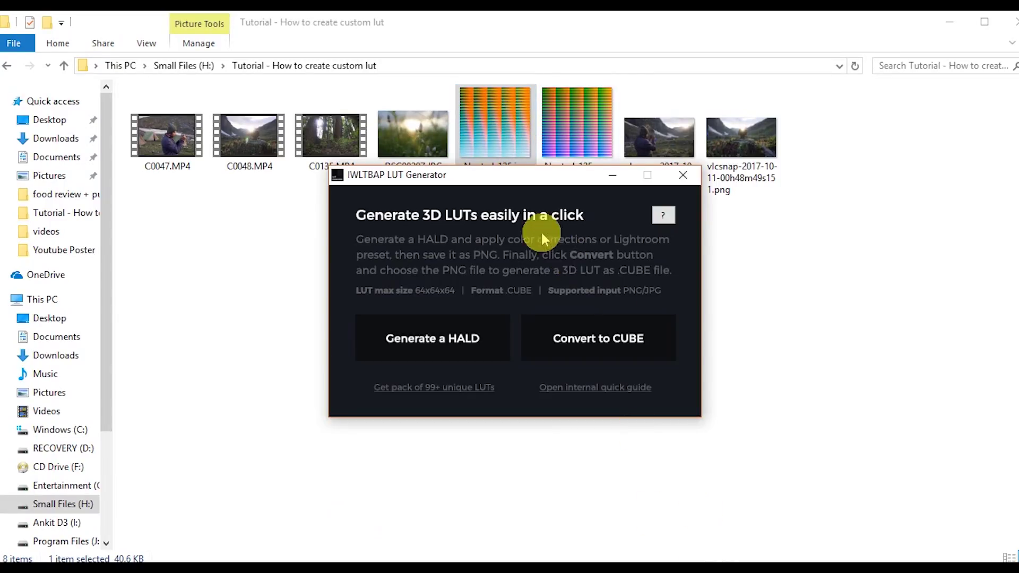
left_click(602, 342)
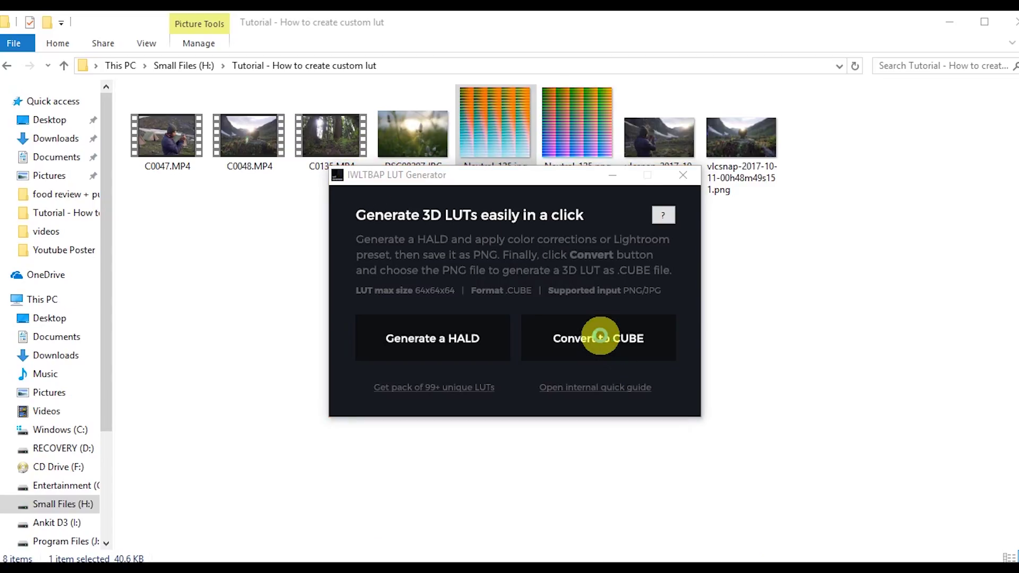
left_click(560, 294)
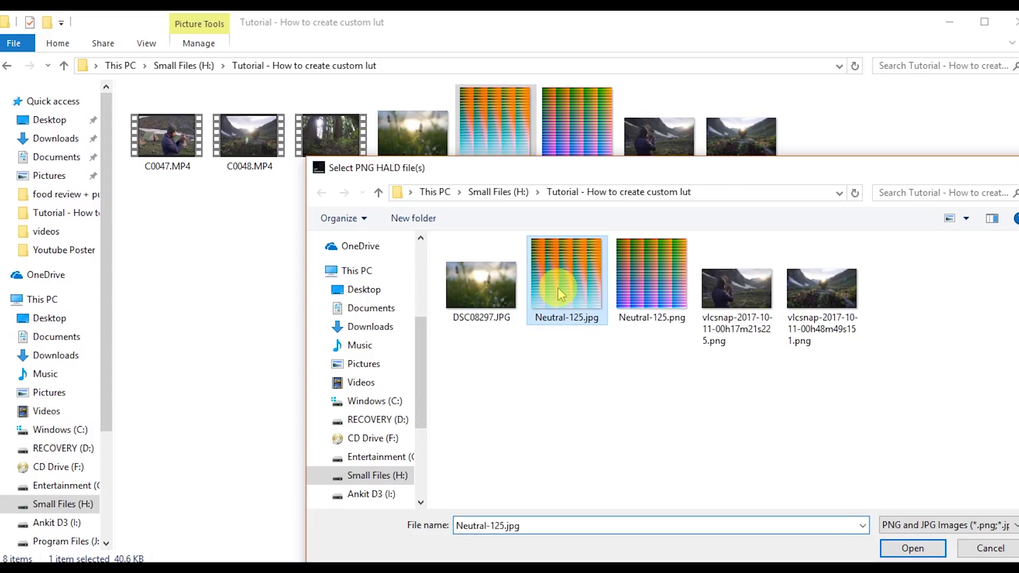
left_click(909, 549)
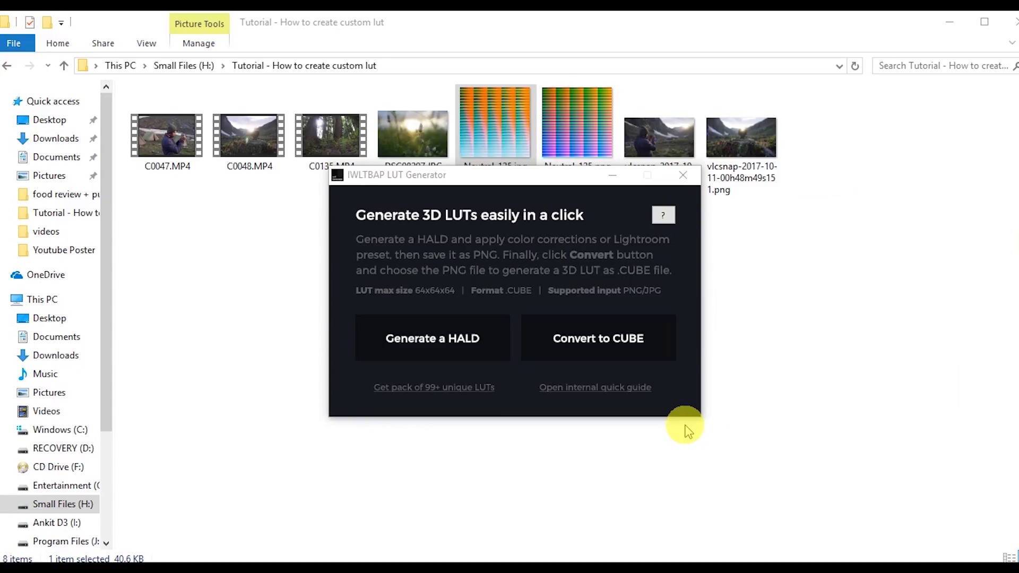
key("alt+F4")
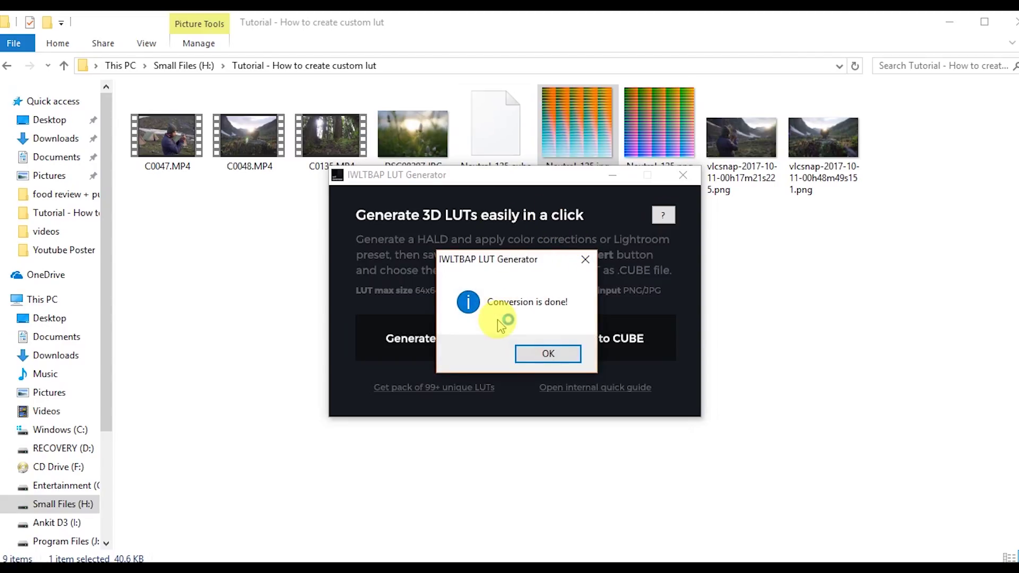
left_click(549, 357)
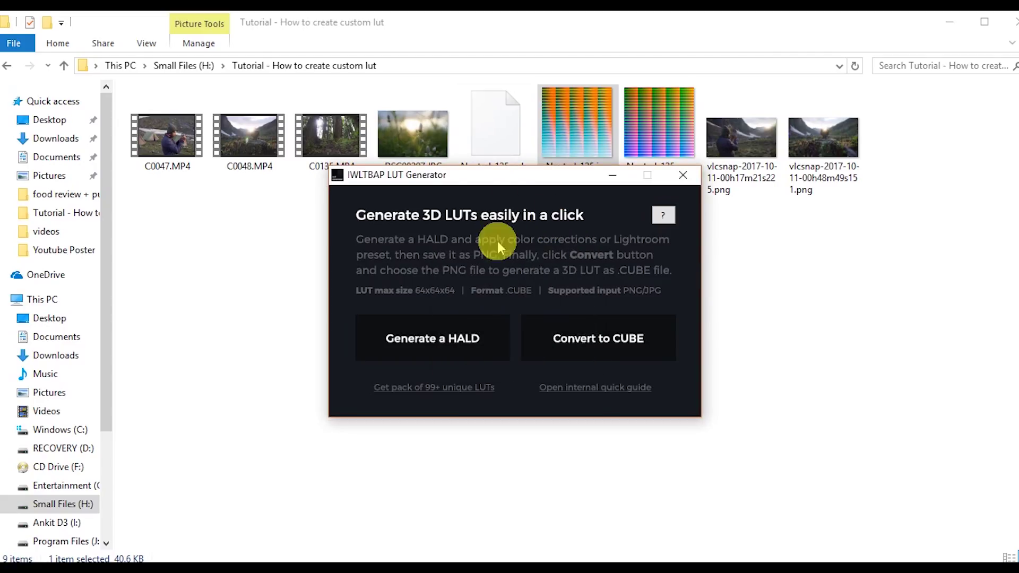
left_click_drag(484, 171, 504, 265)
left_click(499, 121)
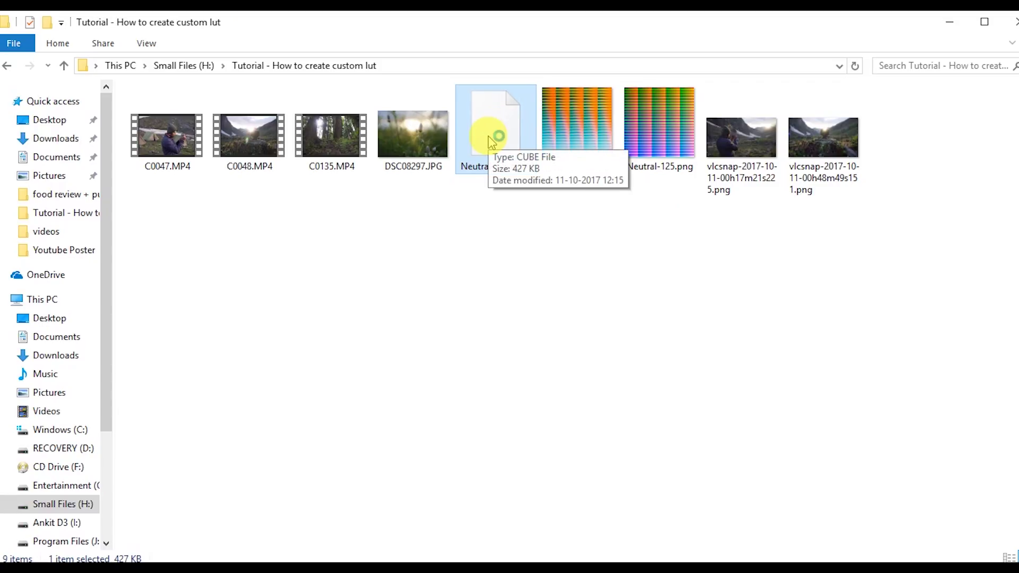
Switch to the color grading project in Premiere Pro and preview the ungraded C0048.MP4 clip
left_click(500, 512)
left_click(692, 433)
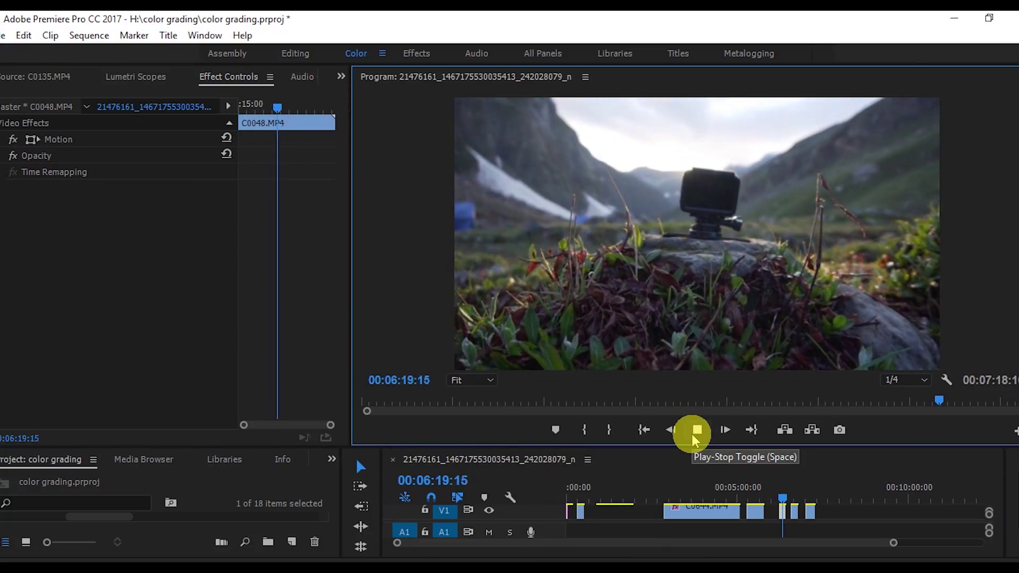
left_click(691, 432)
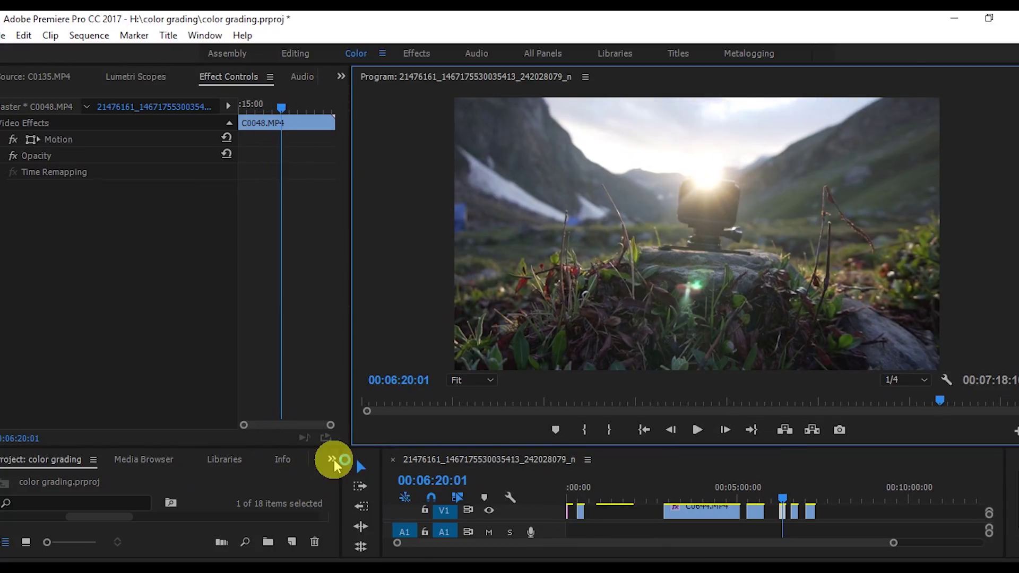
Search the effects for "lumetri" and apply Lumetri Color to the C0048.MP4 clip in the timeline
left_click(333, 460)
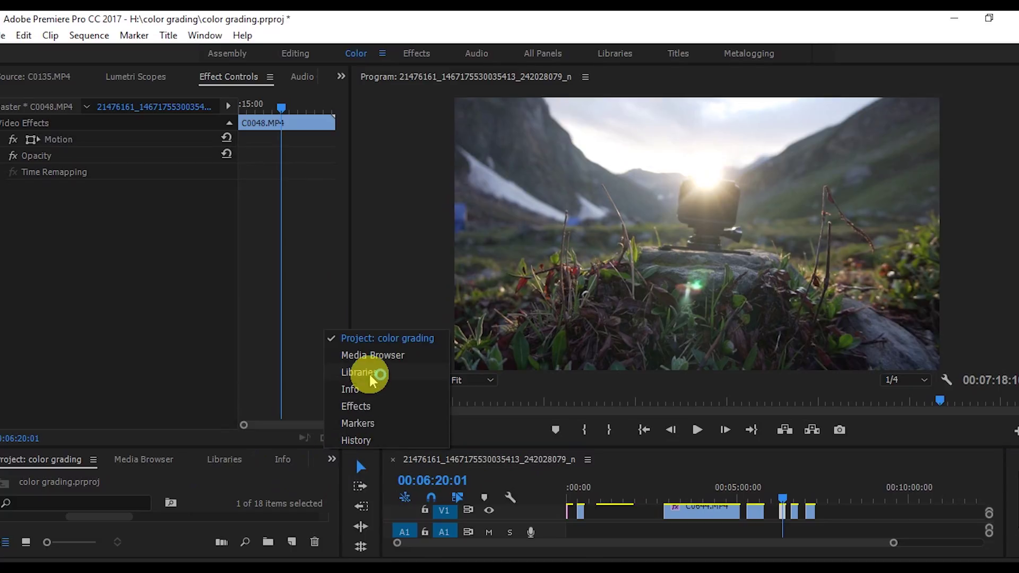
left_click(365, 406)
left_click(76, 481)
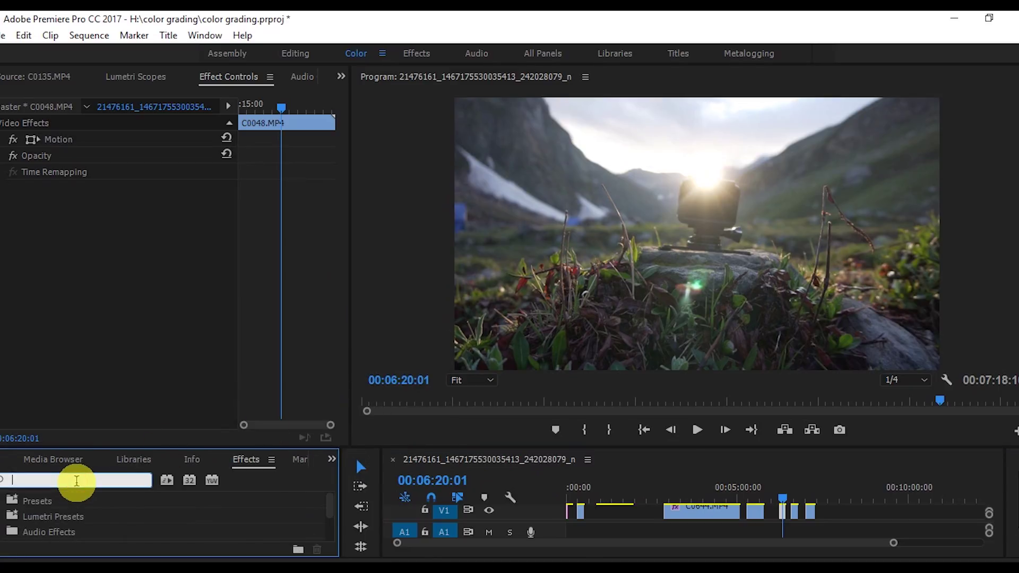
type("lumetr")
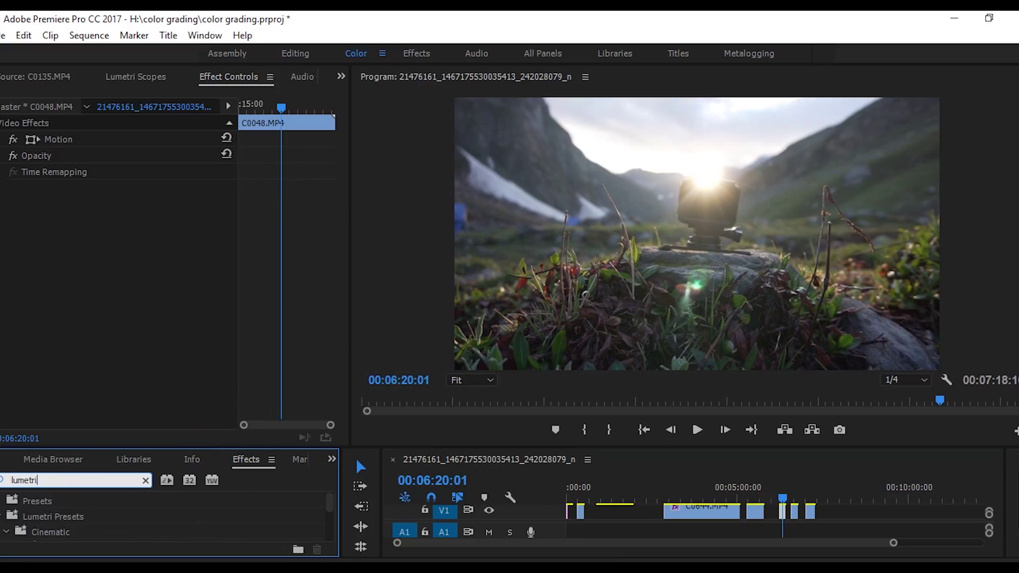
type("i")
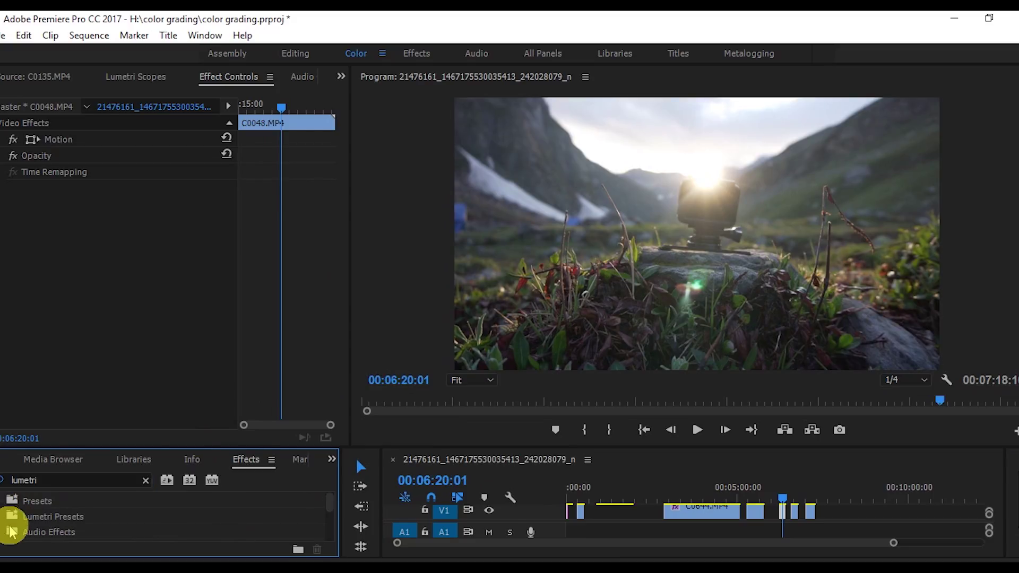
scroll(21, 523, "down", 2)
left_click_drag(30, 531, 781, 515)
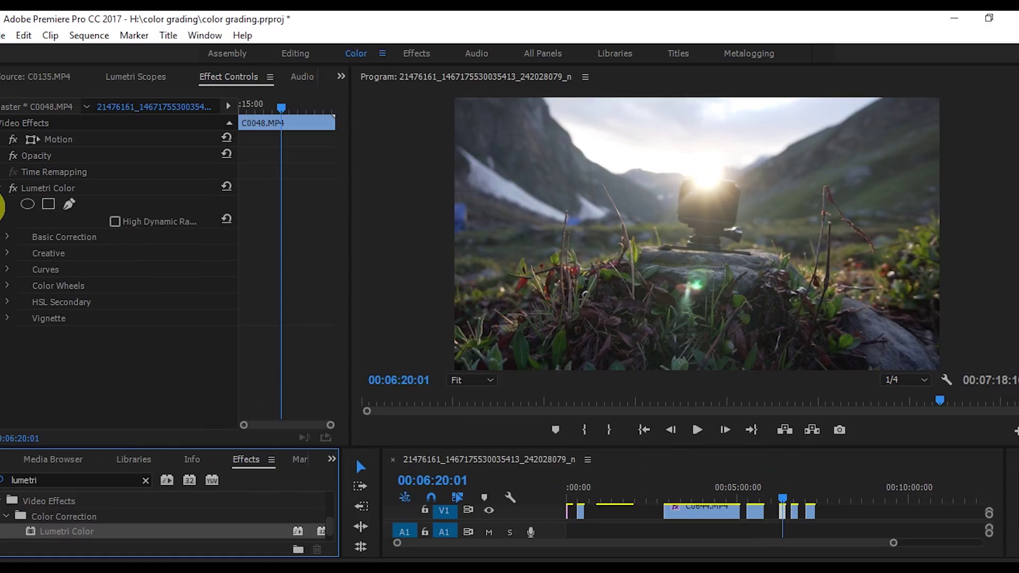
Load Neutral-125.cube as the Creative Look of the clip's Lumetri Color effect
left_click(9, 255)
left_click(153, 286)
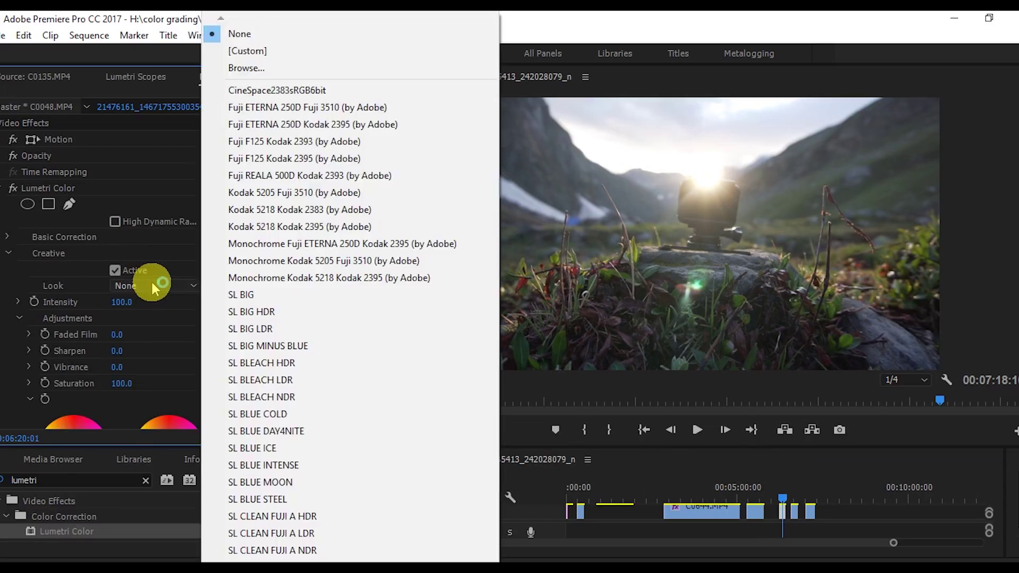
left_click(248, 68)
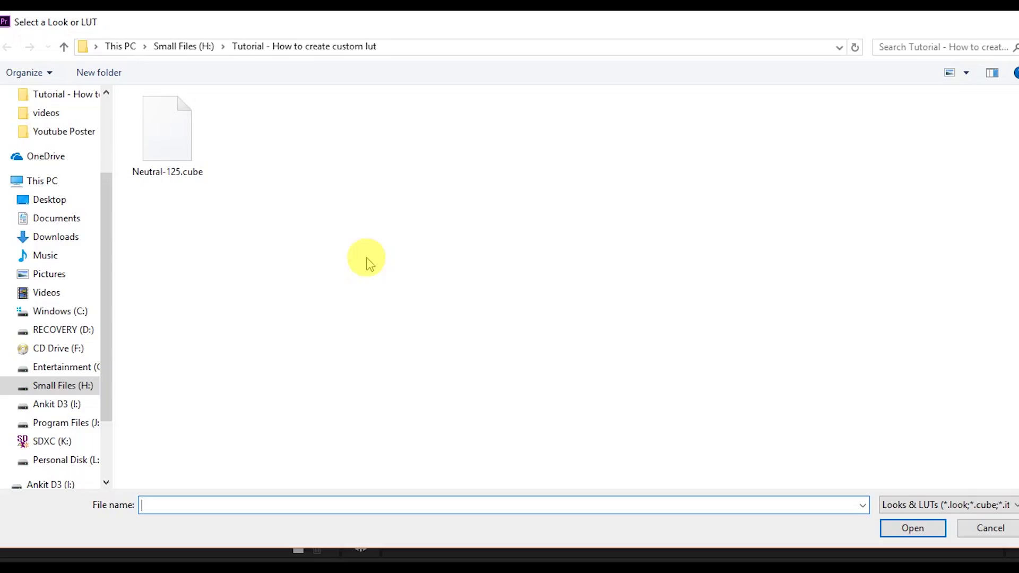
left_click(178, 139)
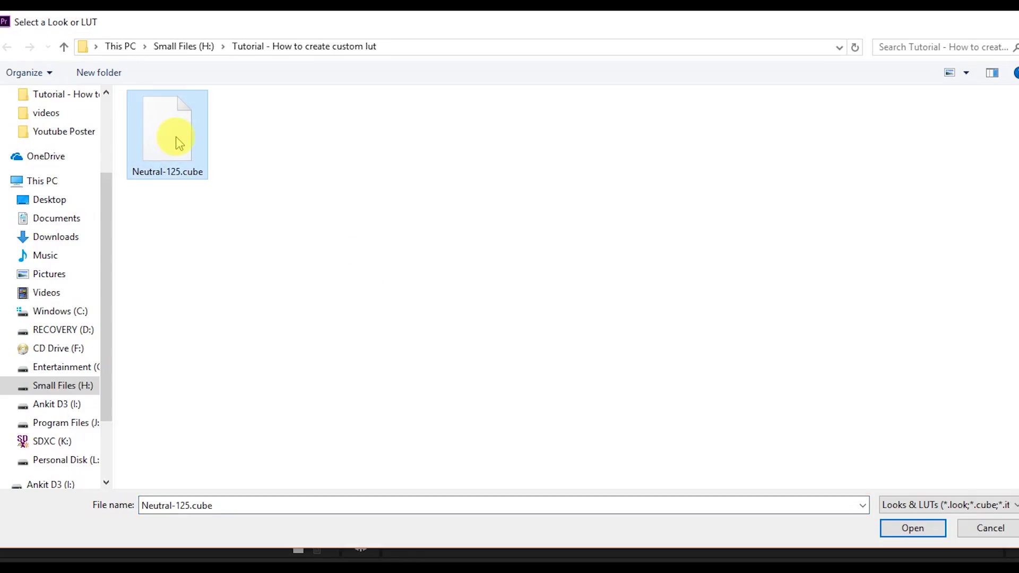
left_click(937, 527)
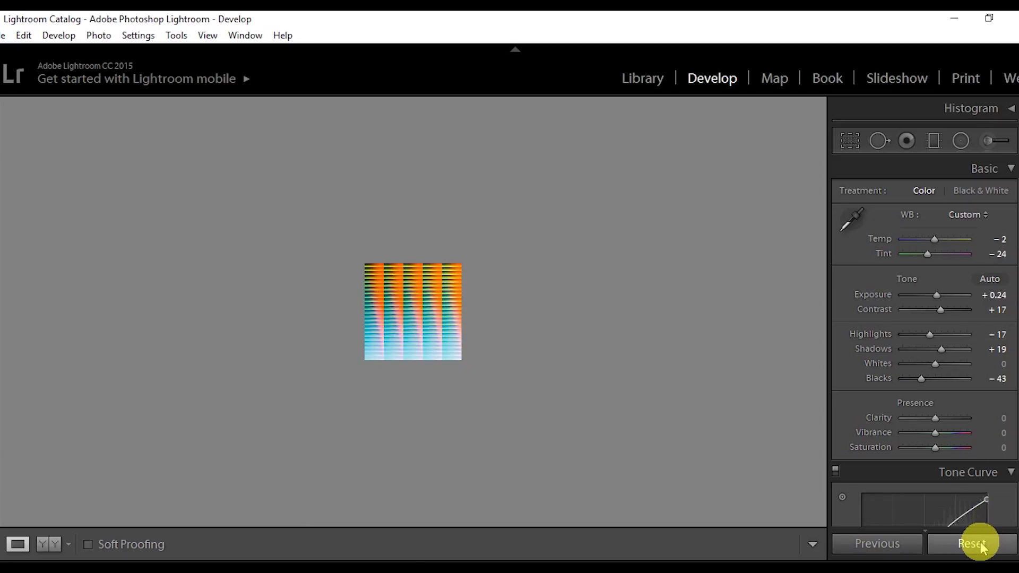
Switch to Lightroom and open the graded mountain photo from the Quick Collection to compare it with the video clip
left_click(516, 565)
key("g")
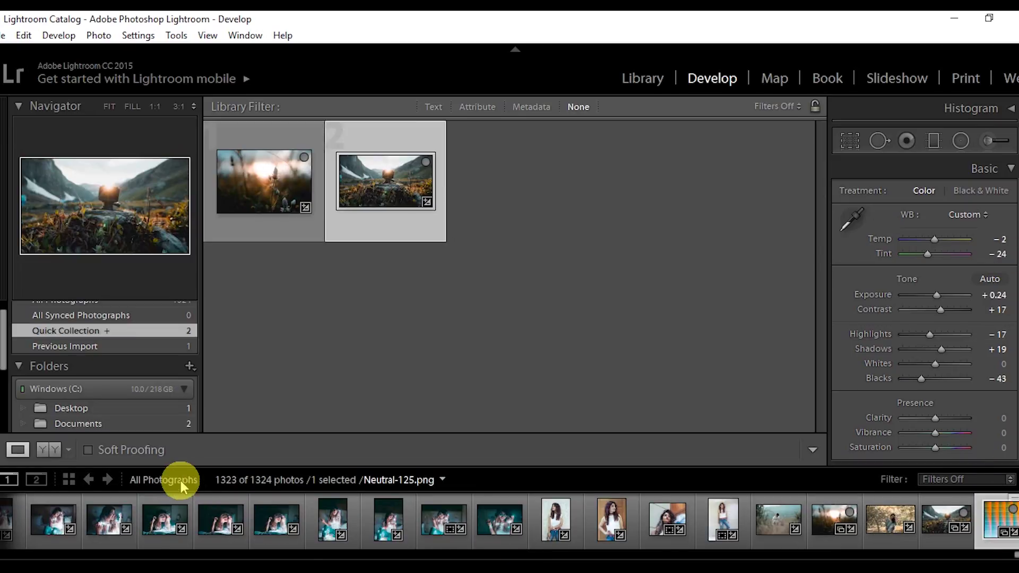
left_click(180, 481)
left_click(196, 503)
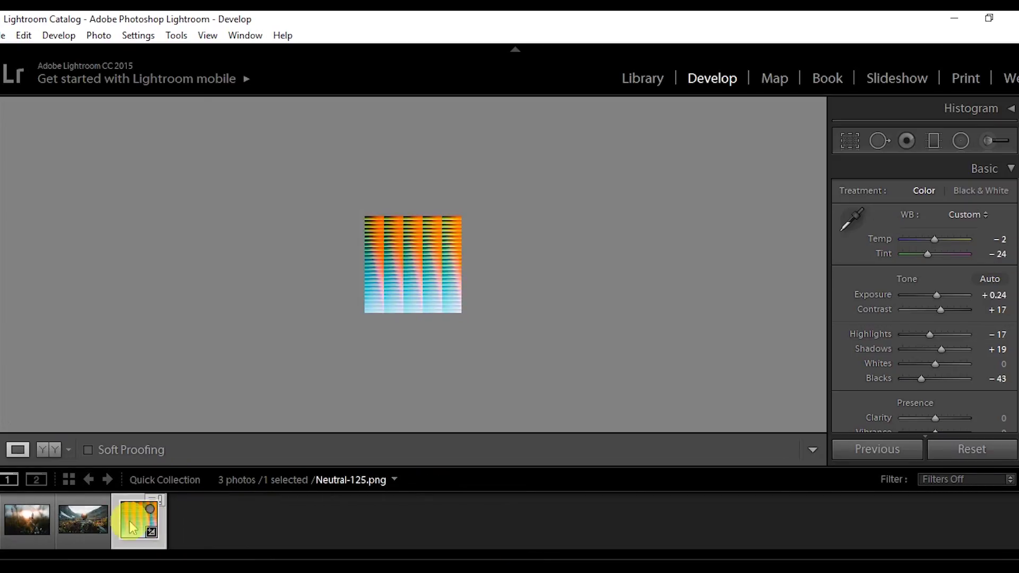
left_click(82, 518)
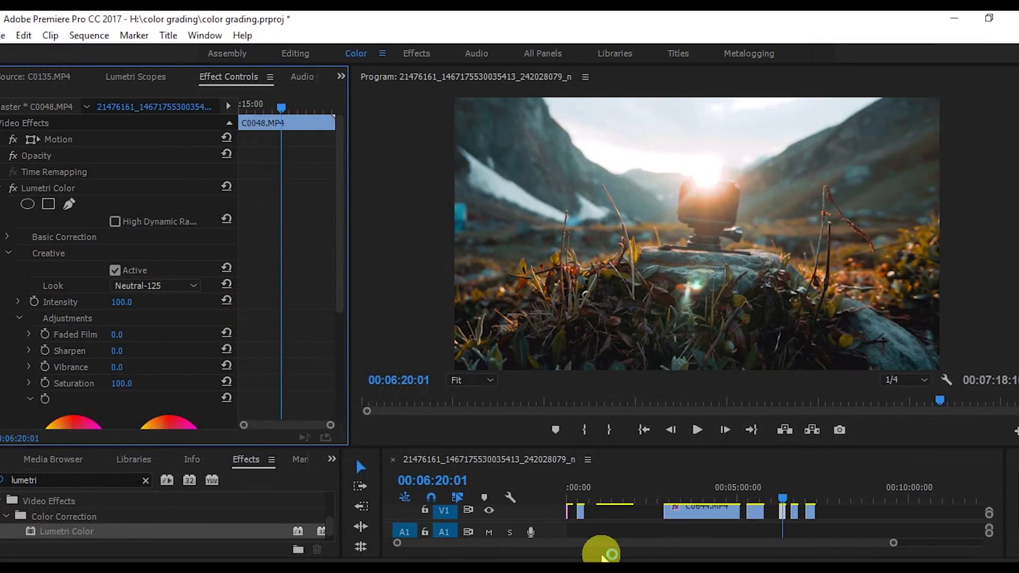
Switch back to Premiere Pro and play the C0048.MP4 clip with the Neutral-125 look applied
left_click(698, 430)
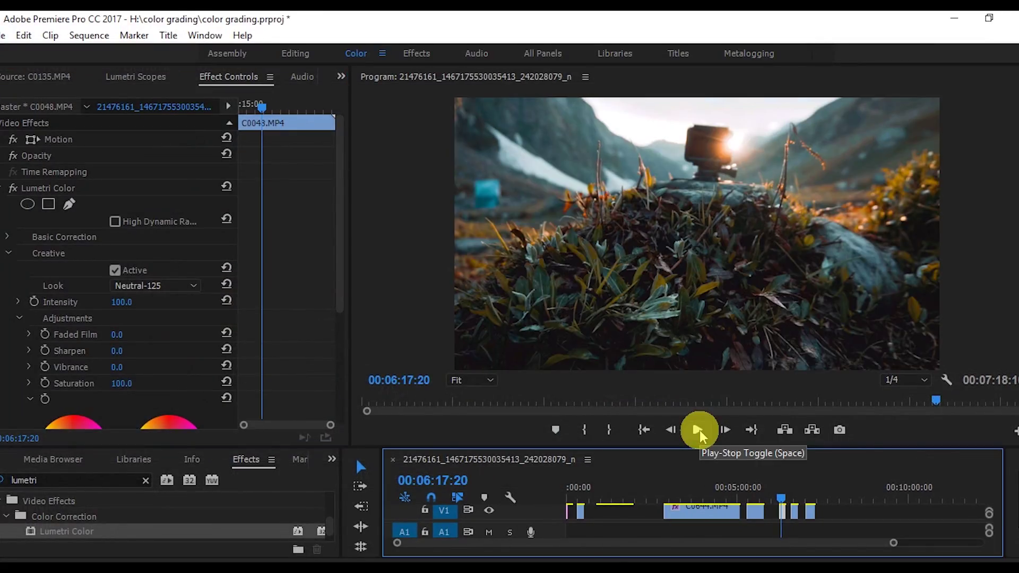
left_click(698, 431)
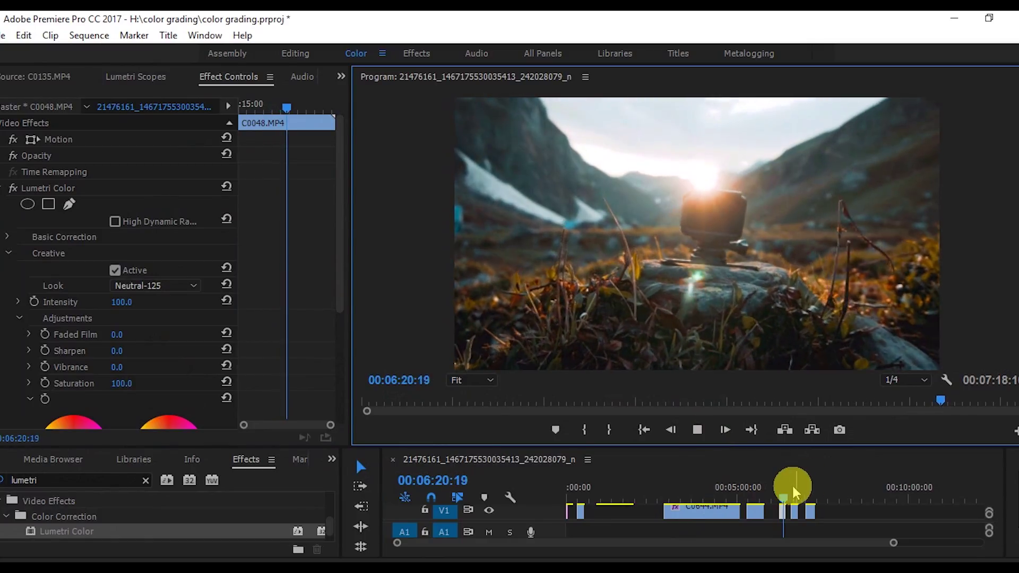
left_click(782, 502)
left_click(698, 430)
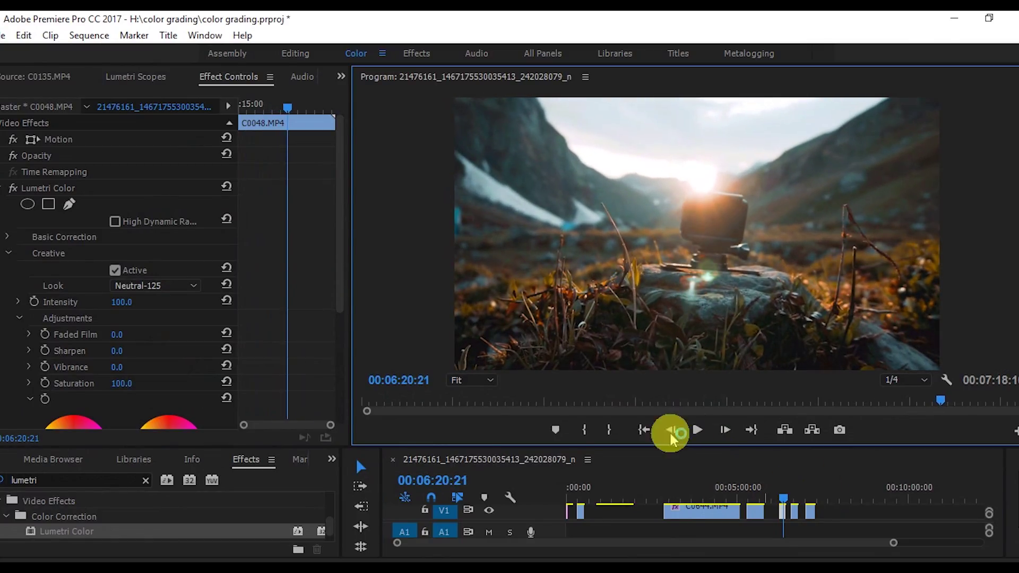
Preview the C0048.MP4 clip with its Lumetri Color effect disabled, and re-enable the effect to compare the ungraded and graded footage
left_click(23, 218)
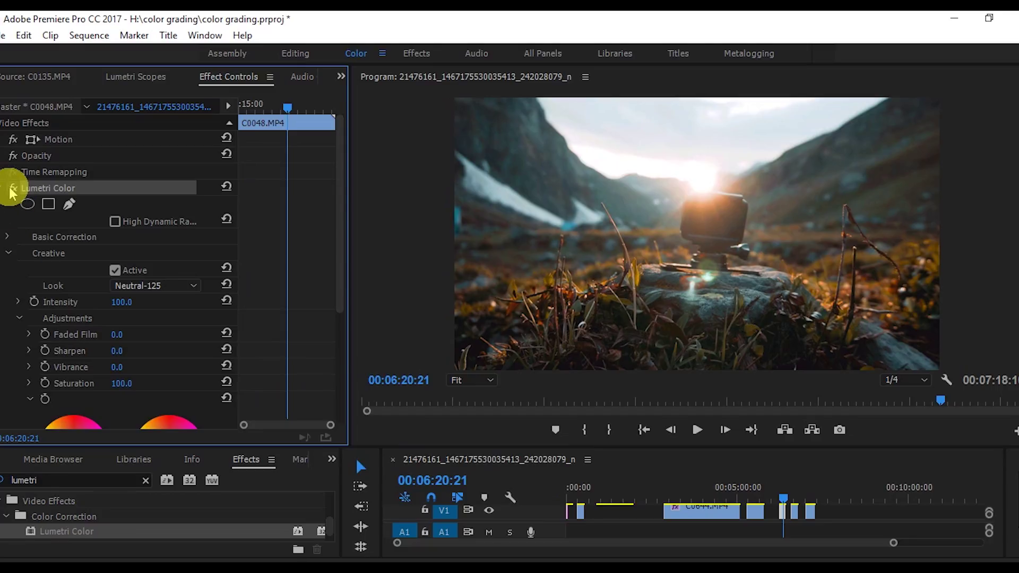
left_click(3, 188)
left_click(13, 188)
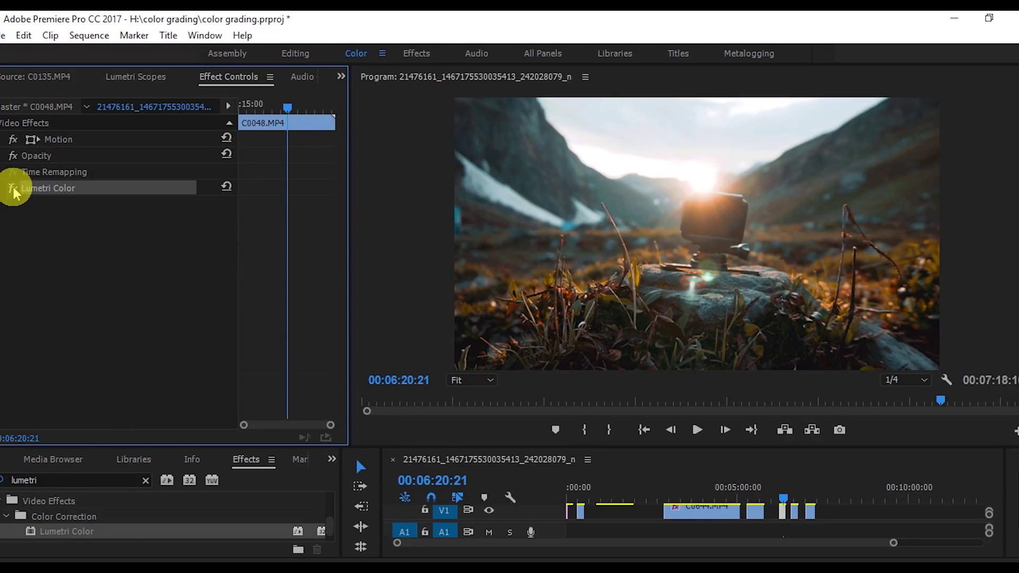
left_click(781, 500)
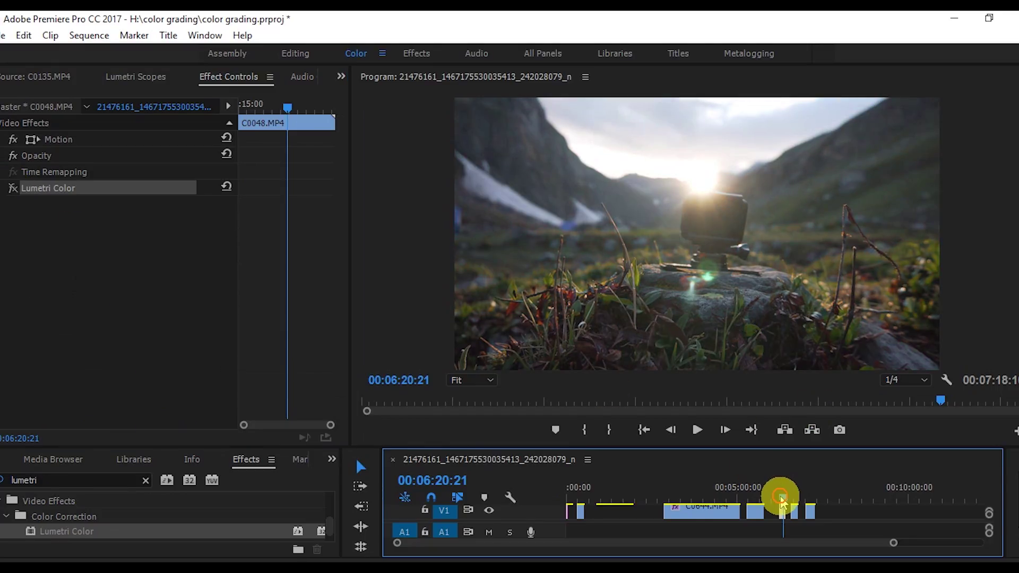
left_click_drag(782, 501, 780, 501)
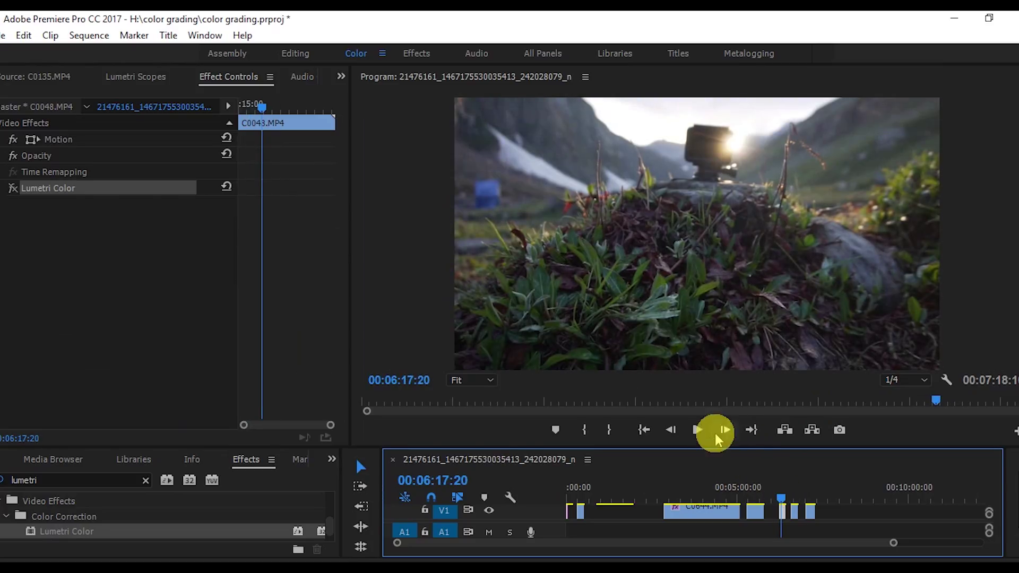
left_click(700, 430)
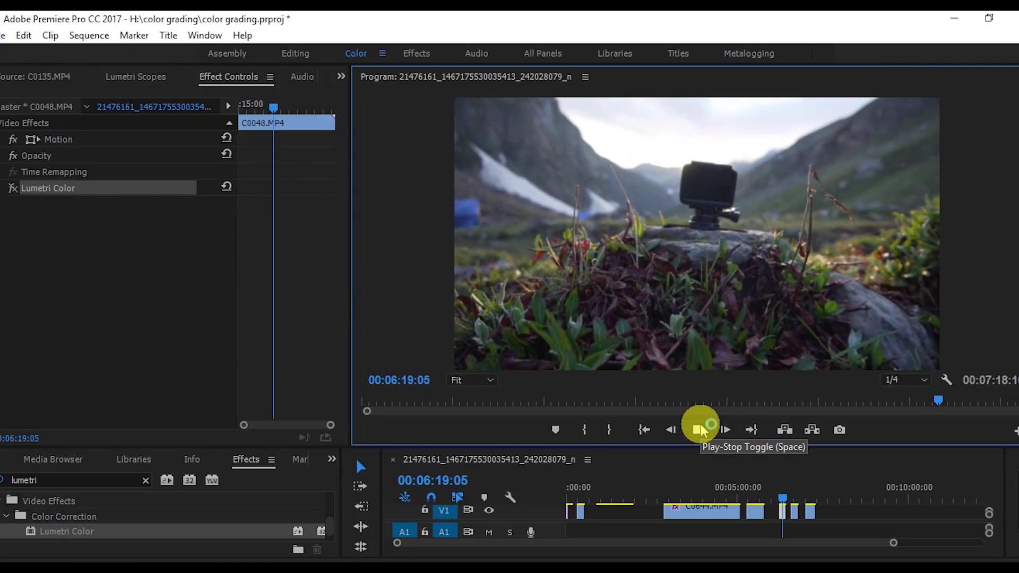
left_click(699, 429)
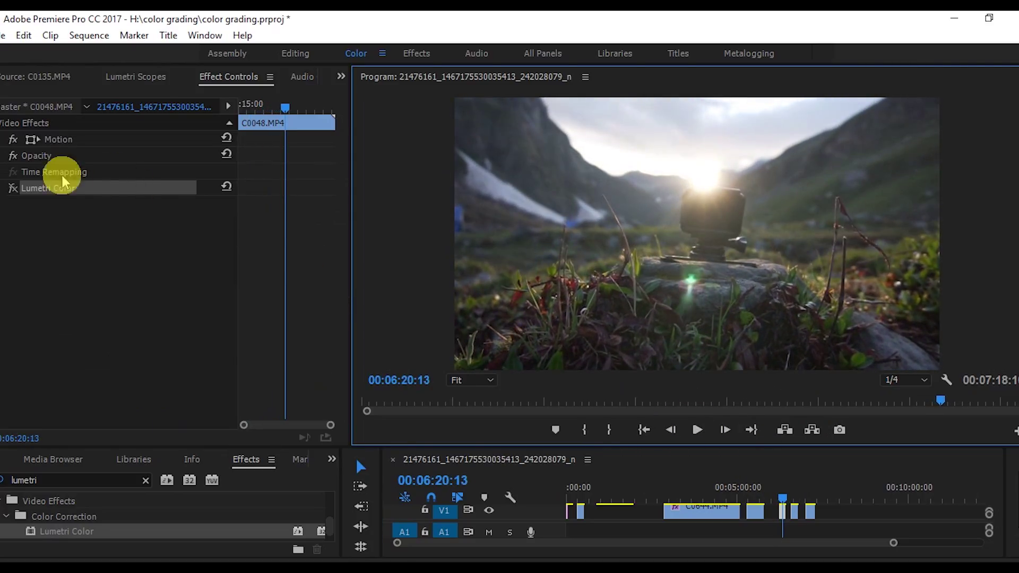
left_click(13, 188)
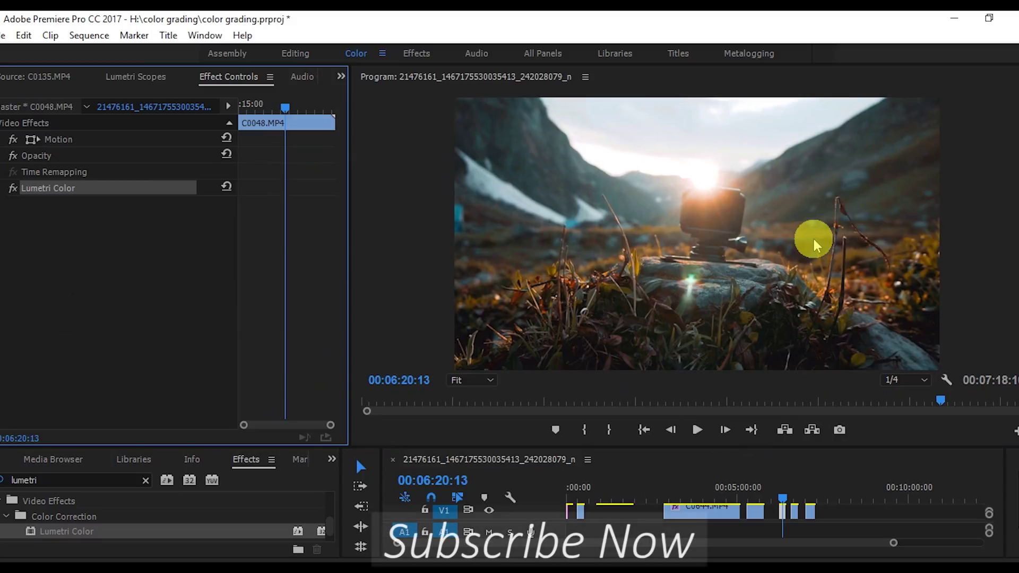
Copy the Lumetri Color effect from the C0048.MP4 clip and paste it onto the C0047.MP4 clip
left_click_drag(787, 491, 798, 504)
left_click(796, 504)
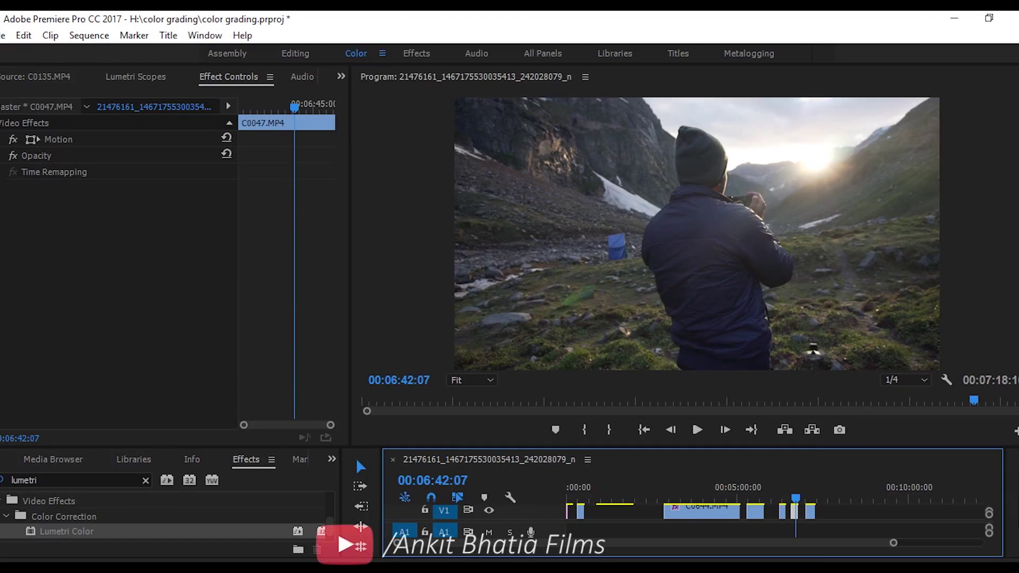
left_click(785, 513)
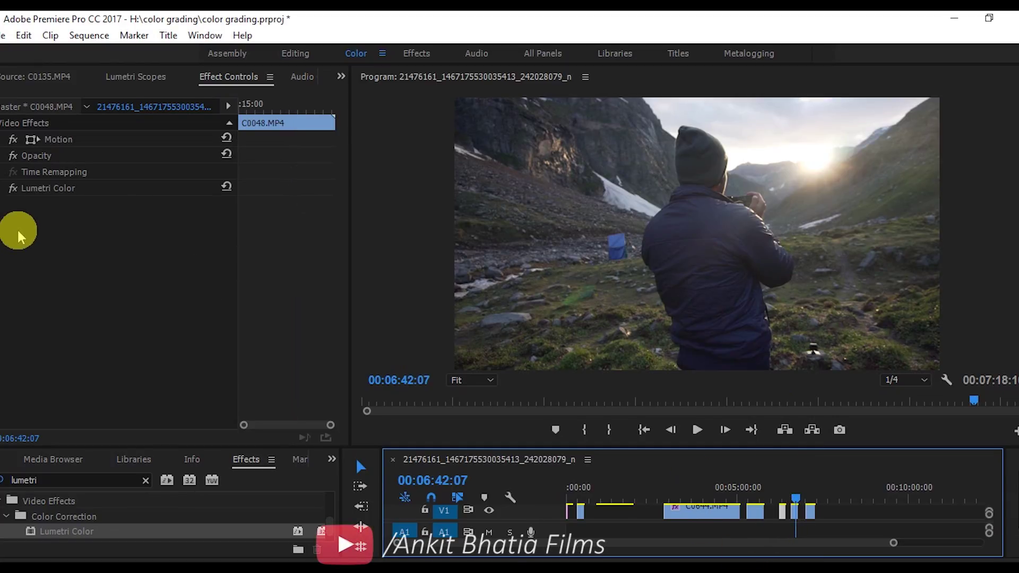
right_click(38, 188)
left_click(106, 277)
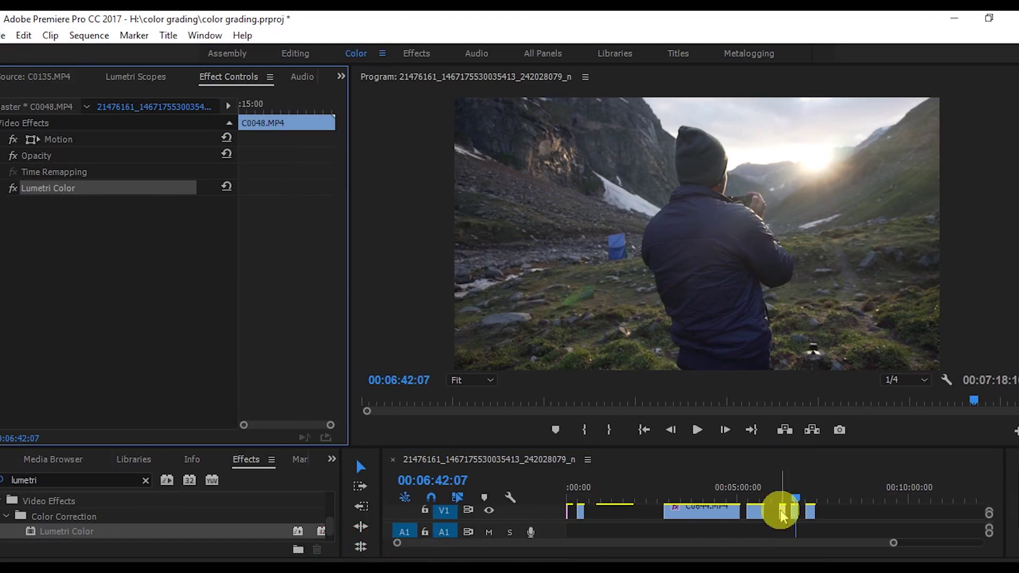
left_click(796, 513)
right_click(91, 262)
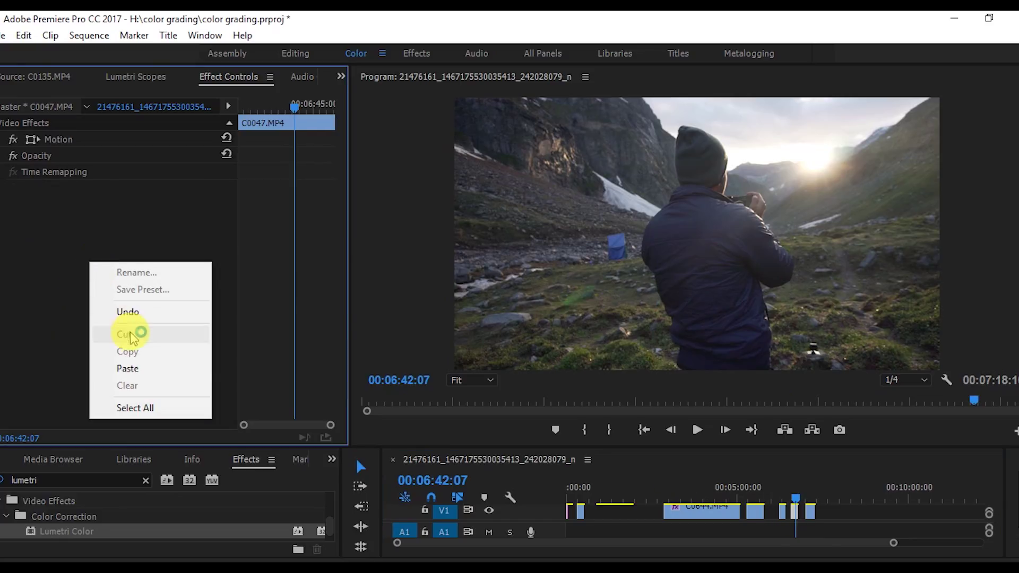
left_click(127, 368)
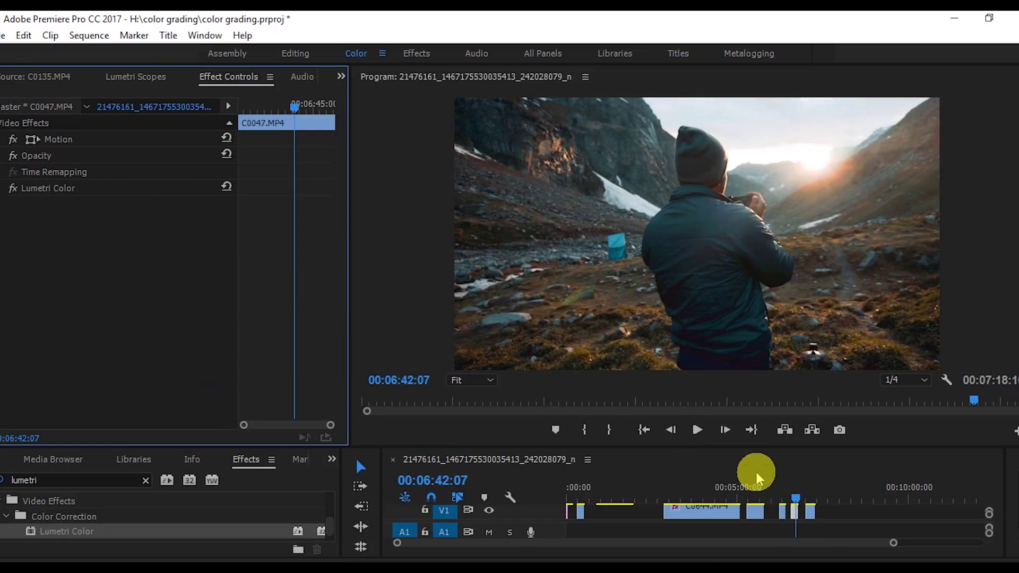
Play the graded C0047.MP4 clip and toggle its Lumetri Color effect off and on to compare the looks
left_click_drag(796, 499, 791, 496)
left_click(697, 430)
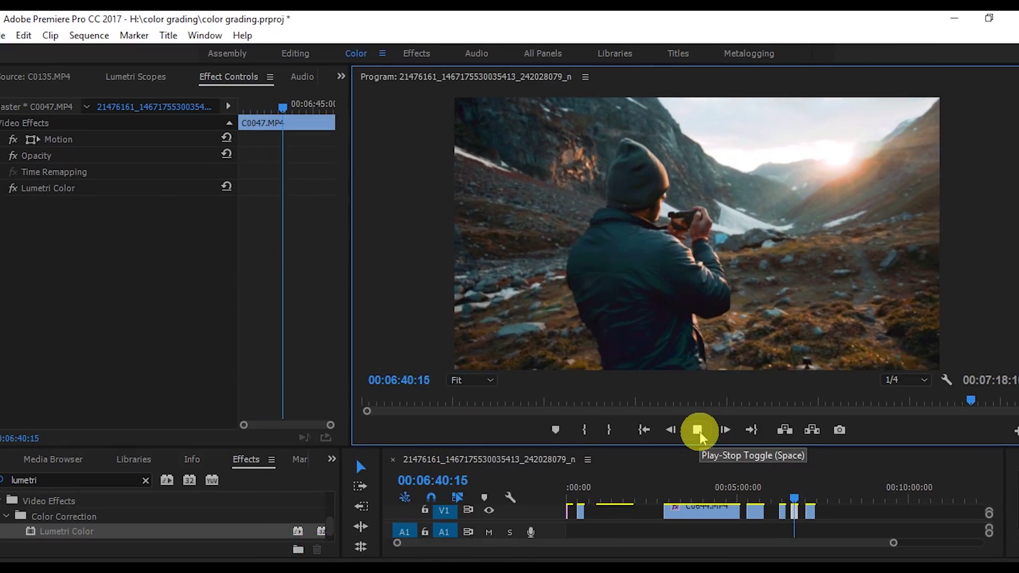
left_click(797, 497)
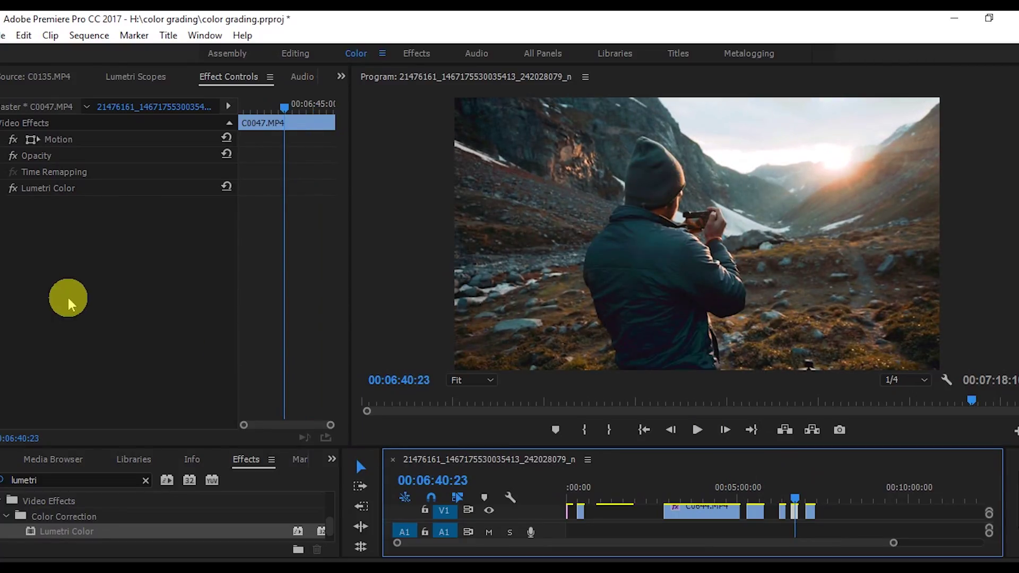
left_click(12, 189)
left_click(12, 191)
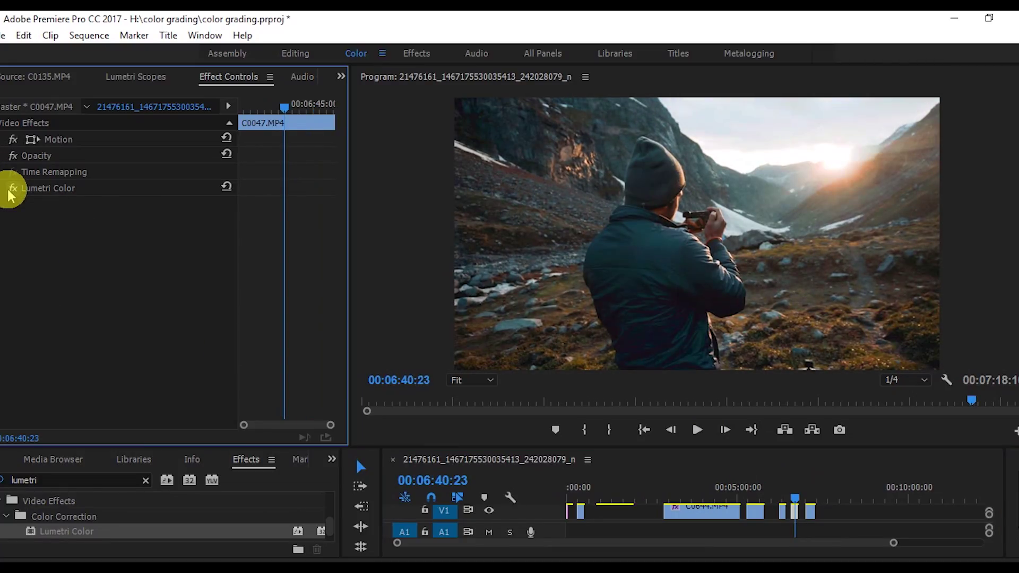
Paste the copied Lumetri Color effect onto the C0135.MP4 forest clip with the playhead placed over it
left_click(813, 513)
left_click_drag(793, 497, 810, 504)
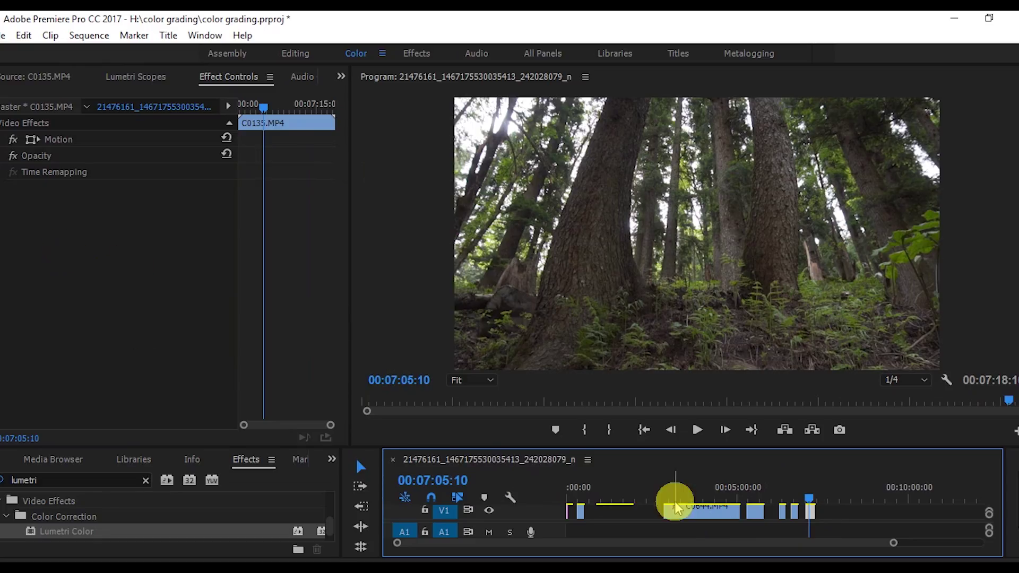
right_click(90, 269)
left_click(130, 373)
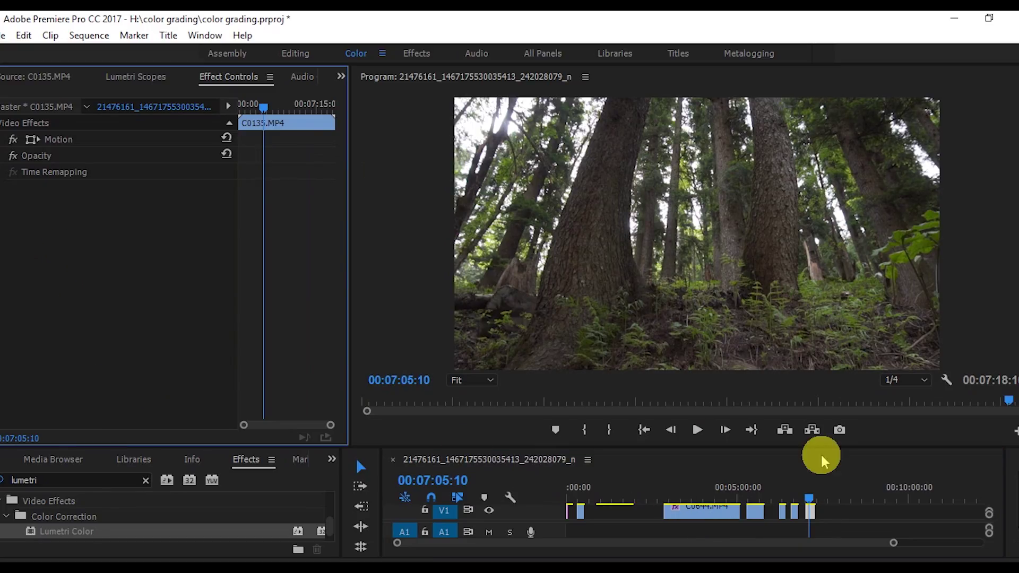
Play through the C0135.MP4 forest clip to review the pasted grade
left_click(698, 430)
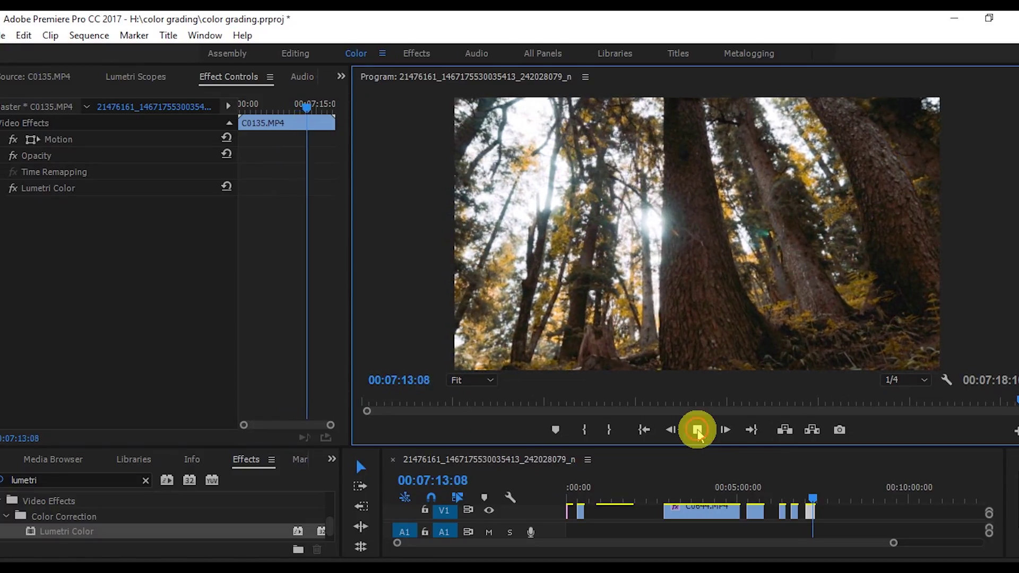
left_click(697, 431)
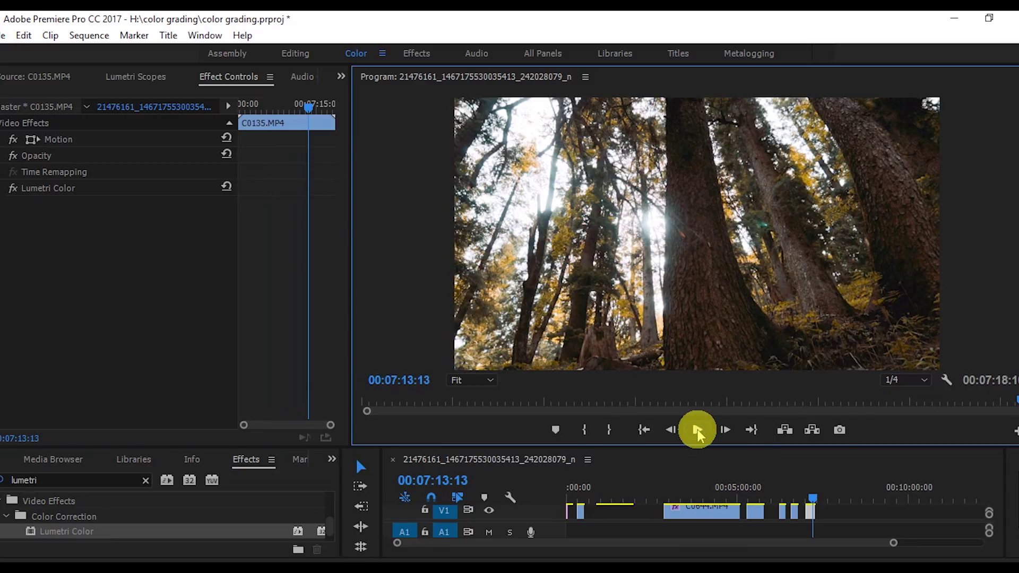
left_click(699, 427)
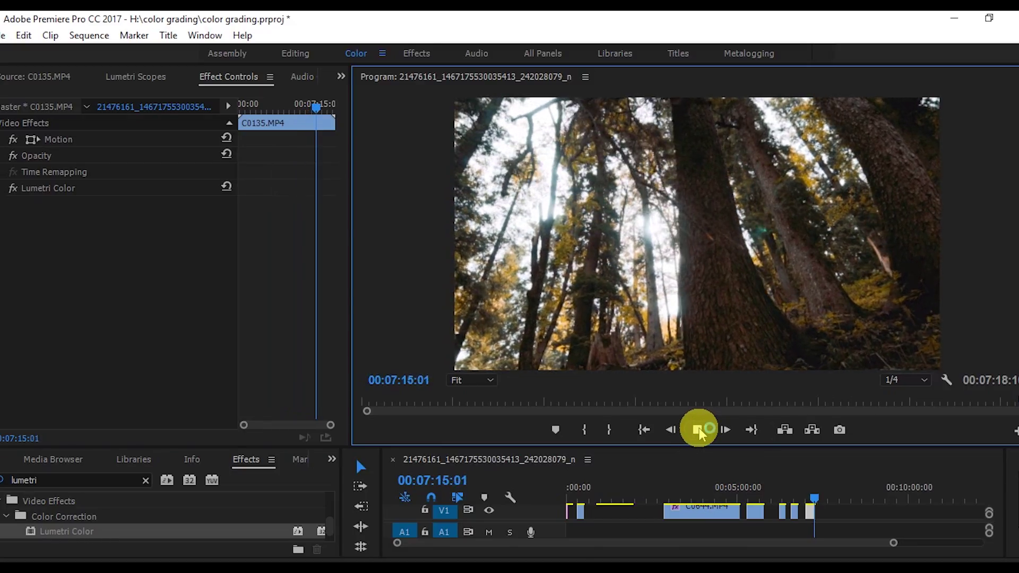
left_click(699, 430)
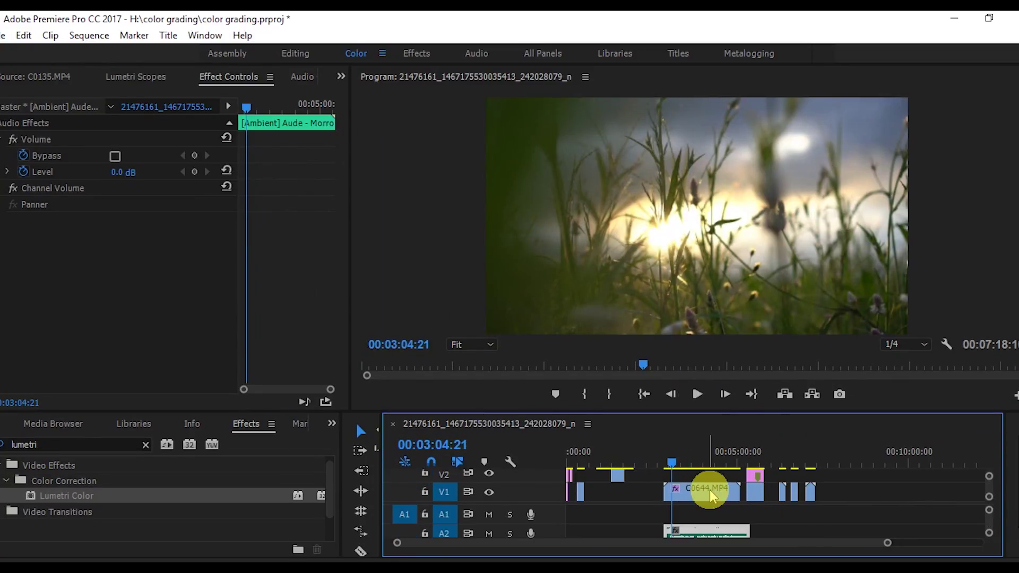
Paste the copied Lumetri Color effect onto the C0644.MP4 clip on track V1
left_click(711, 492)
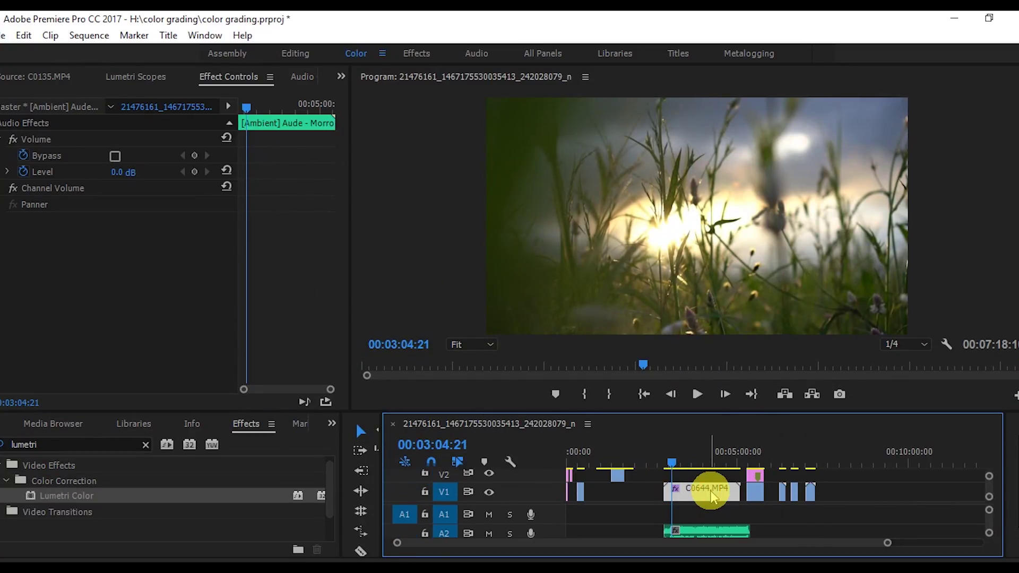
right_click(32, 257)
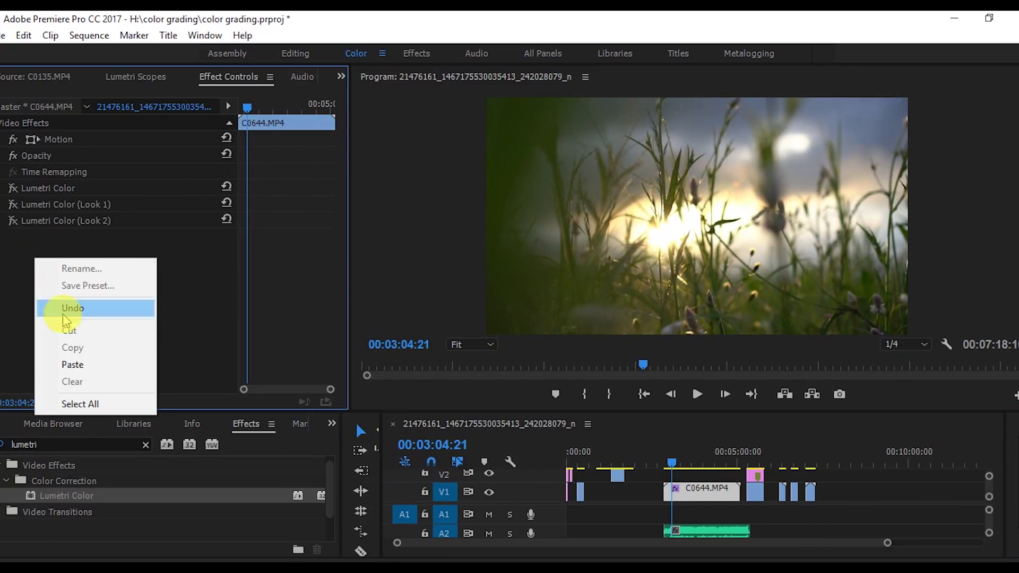
left_click(72, 364)
key("ctrl+v")
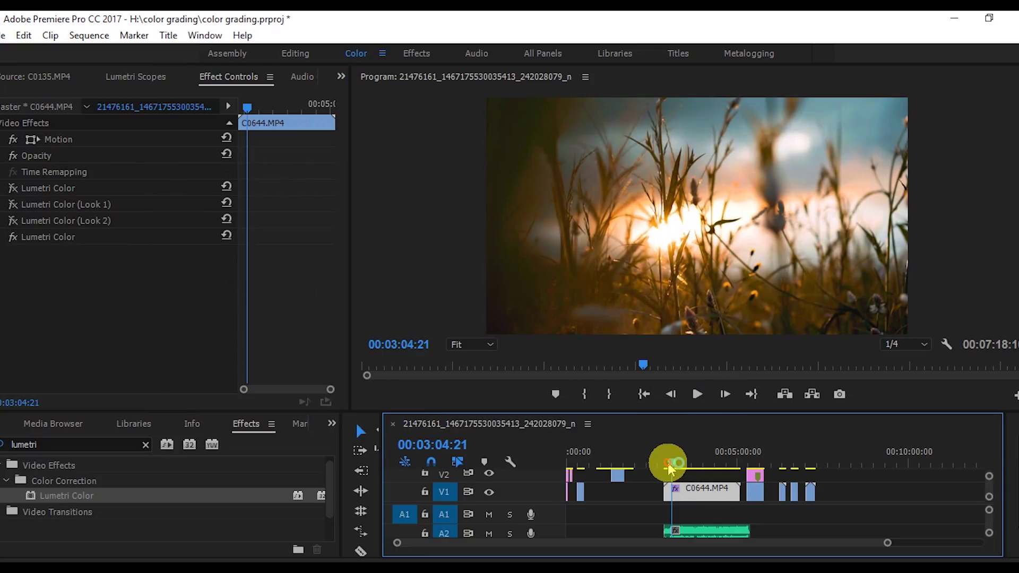
Play the C0644.MP4 clip and toggle the pasted Lumetri Color effect off and on to compare the looks
left_click_drag(671, 466, 668, 468)
left_click(698, 395)
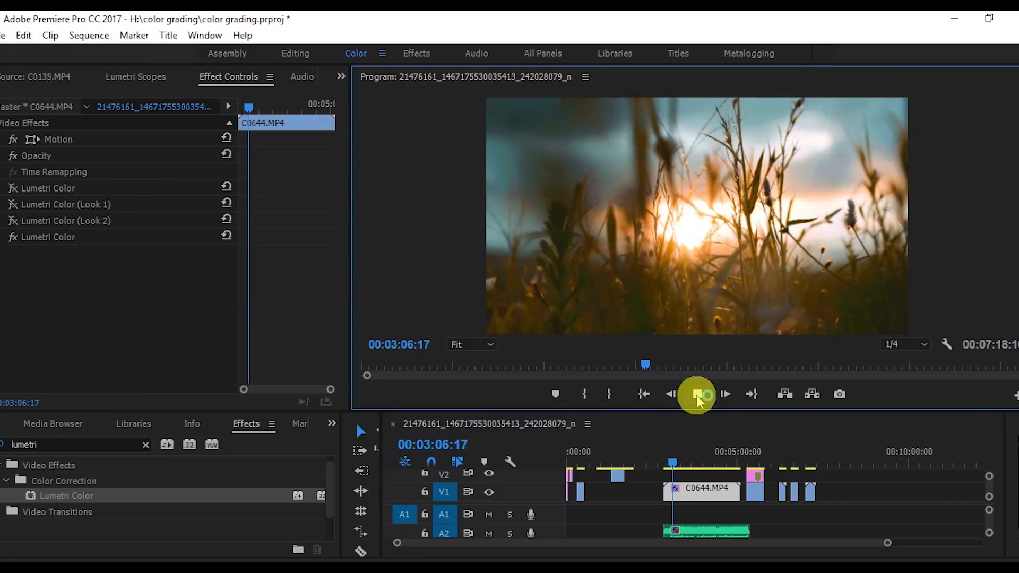
key("space")
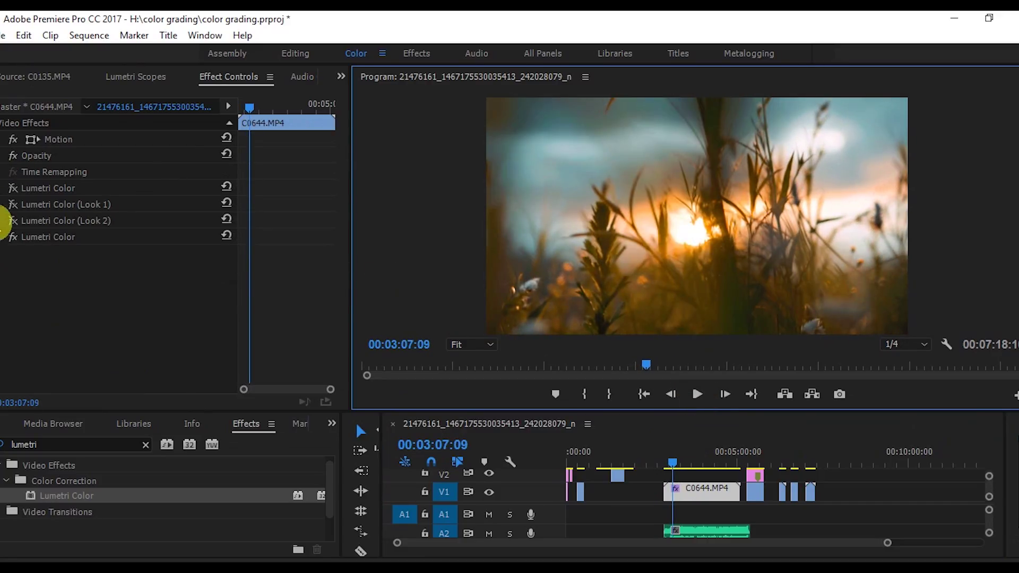
left_click(13, 237)
left_click(13, 237)
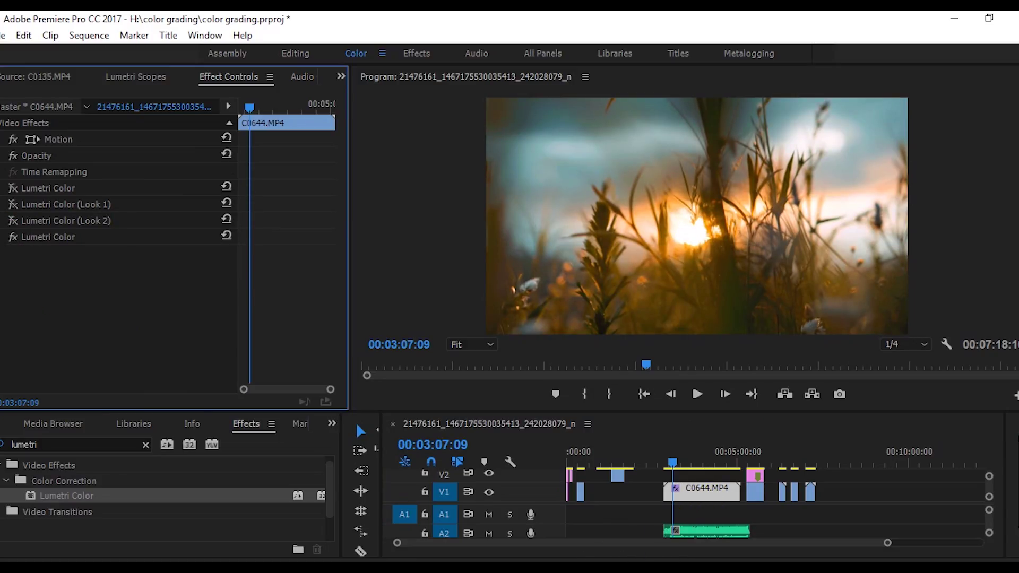
Switch to Photoshop and add a Color Lookup adjustment layer above the Background of the video snapshot
key("alt+Tab")
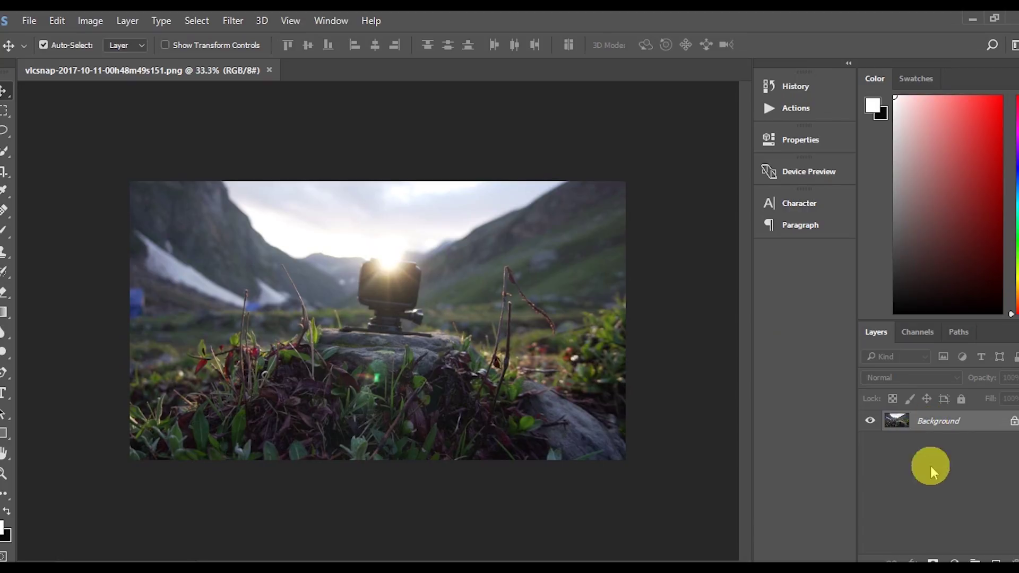
left_click(958, 560)
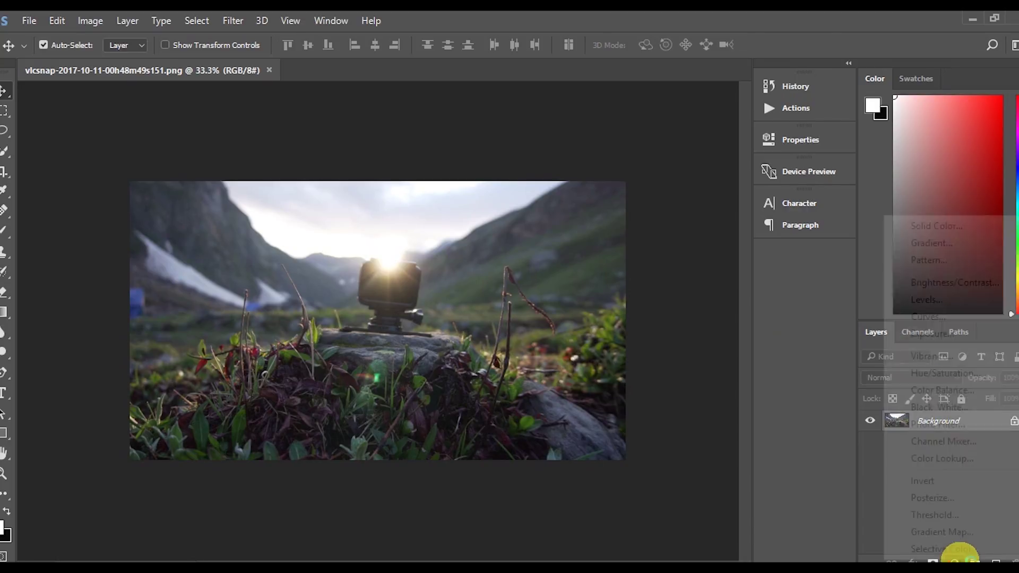
left_click(943, 459)
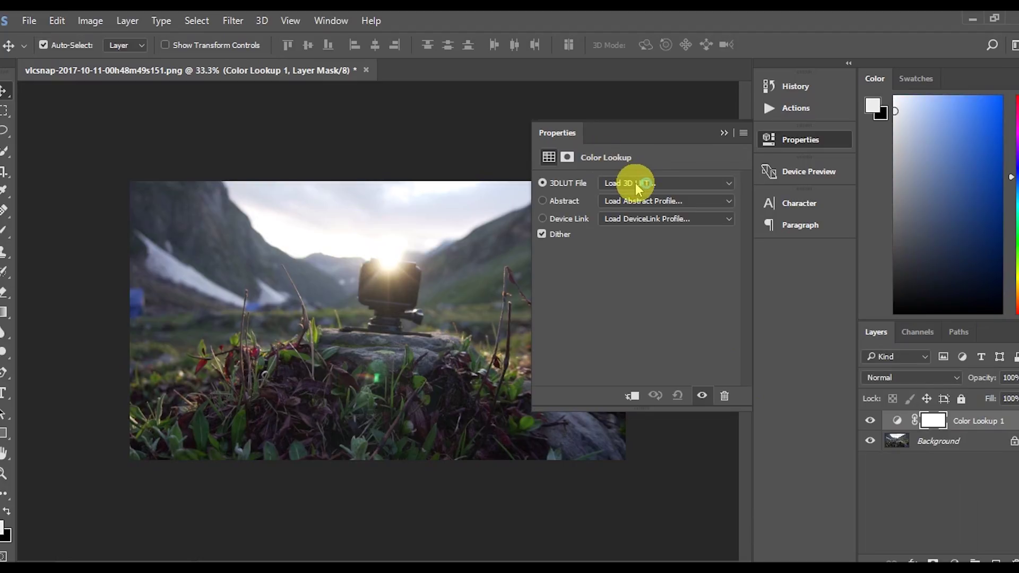
Load Neutral-125.cube as the 3D LUT file of the Color Lookup adjustment layer
left_click(642, 187)
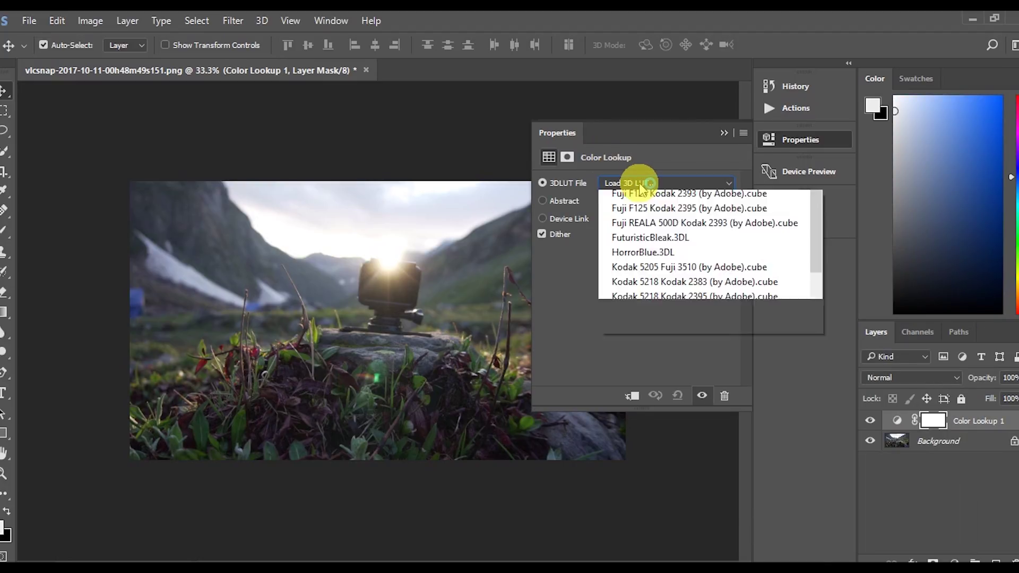
left_click(642, 200)
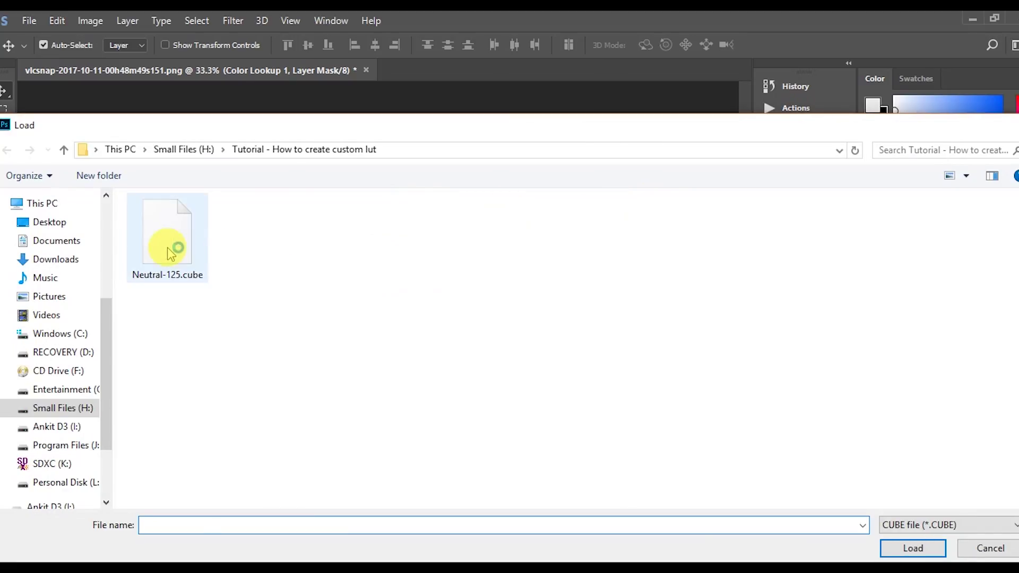
left_click(170, 254)
left_click(913, 549)
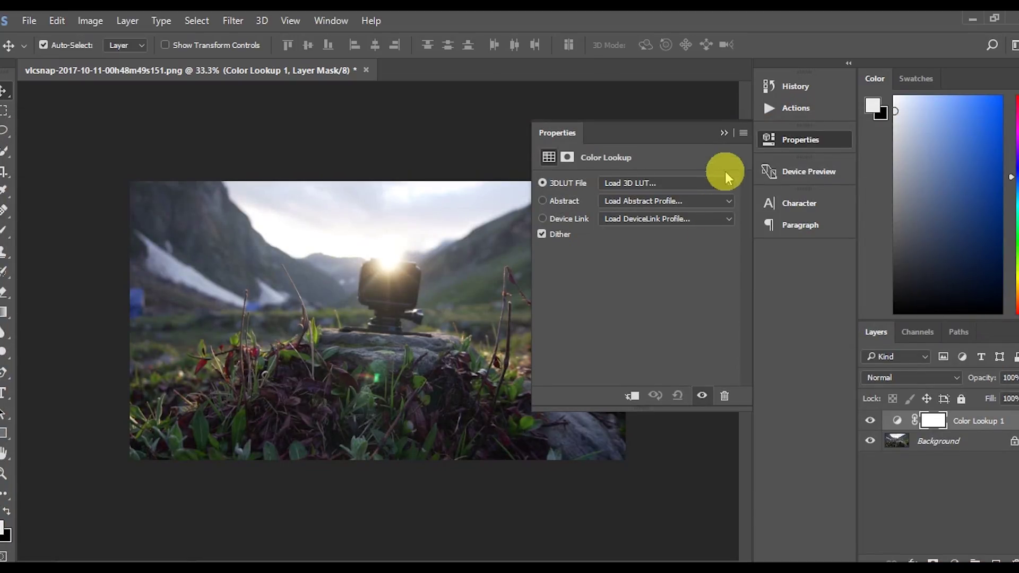
Collapse the adjustment's properties and toggle the Color Lookup layer's visibility to compare the image before and after
left_click(724, 132)
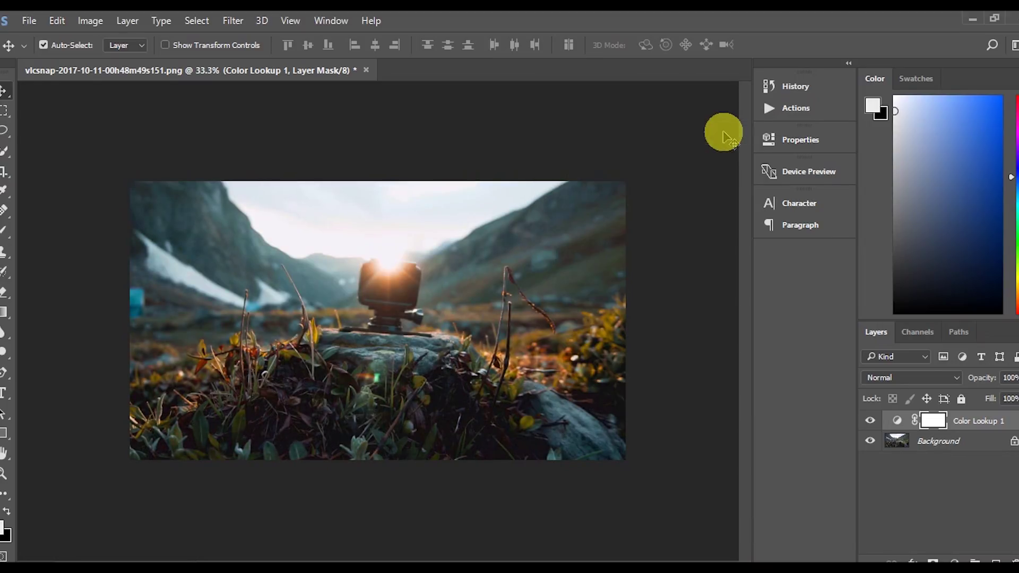
left_click(870, 421)
left_click(870, 421)
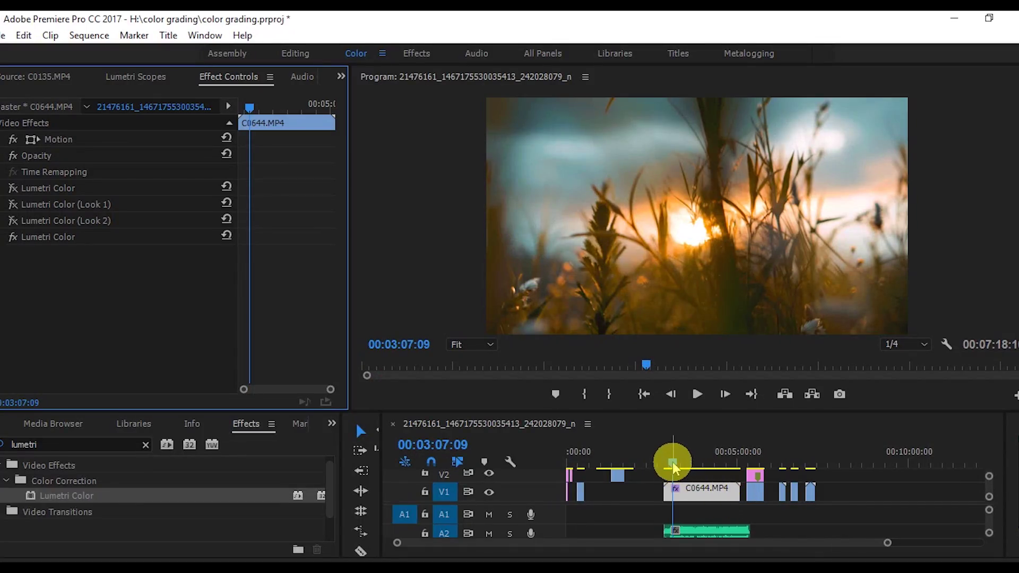
Move along the timeline to the walking clip around 00:05:22:02, select its adjustment layer on V2, and play the graded footage
left_click_drag(673, 467, 783, 486)
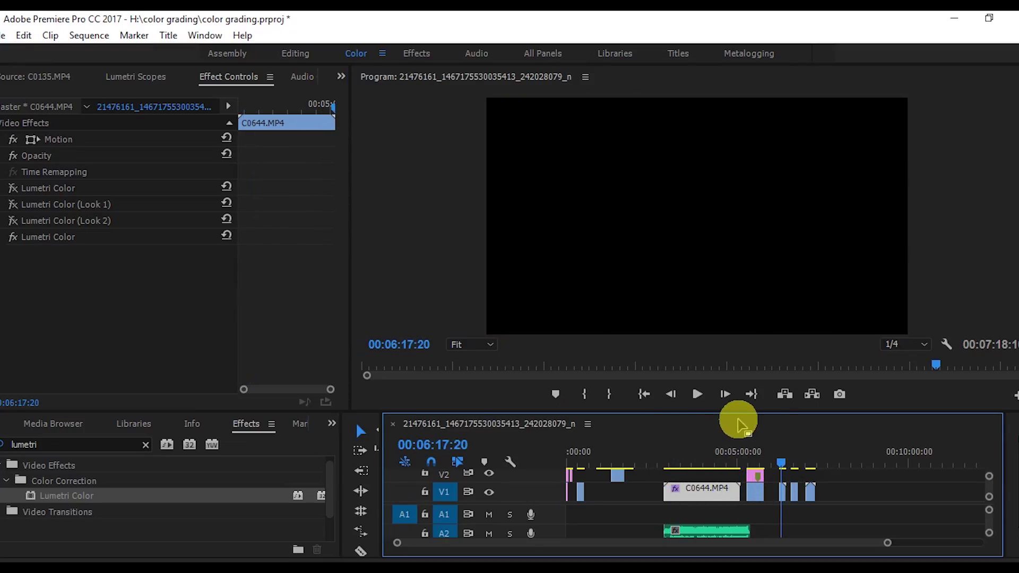
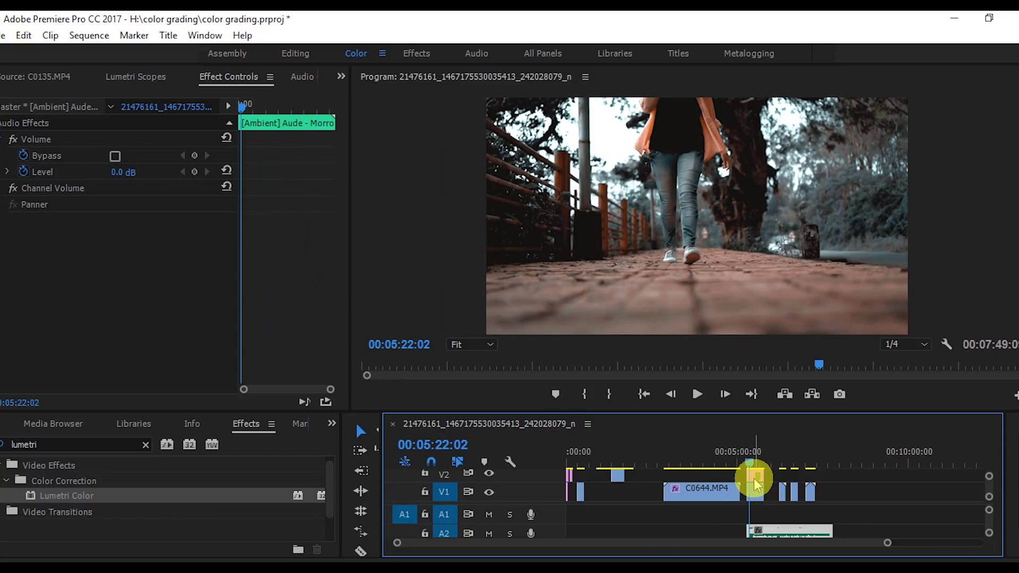
left_click(757, 478)
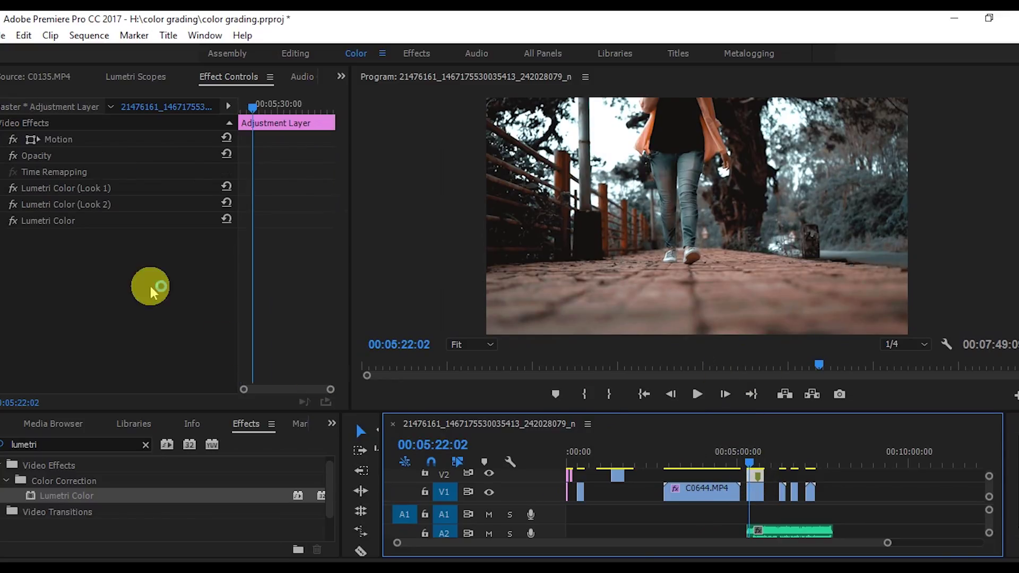
left_click(696, 398)
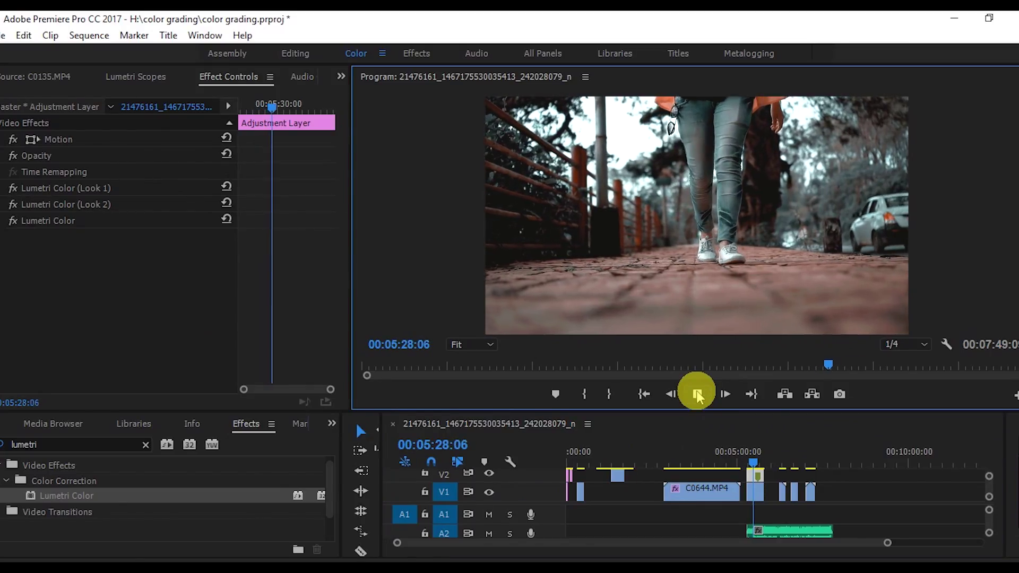
left_click(697, 394)
Replay the walking clip from about 00:05:23:11 with V2 hidden, and toggle the track's output to compare the ungraded and graded footage
left_click(489, 474)
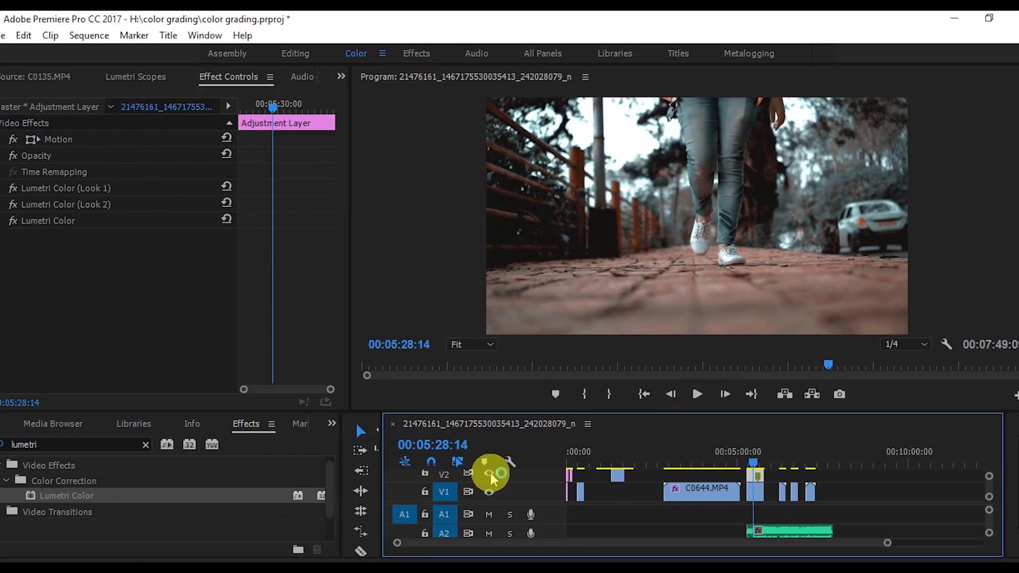
left_click_drag(754, 468, 750, 462)
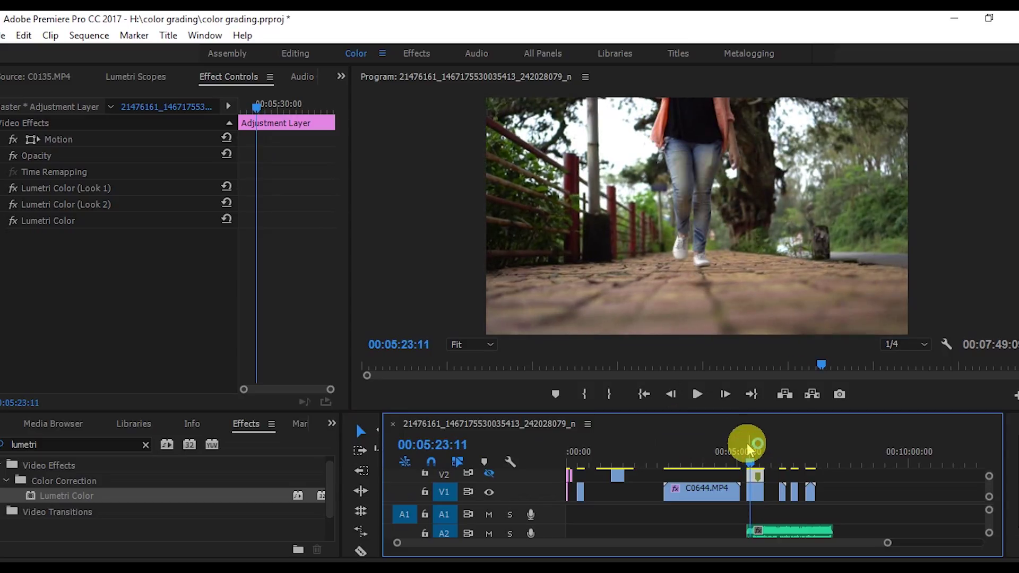
left_click(703, 400)
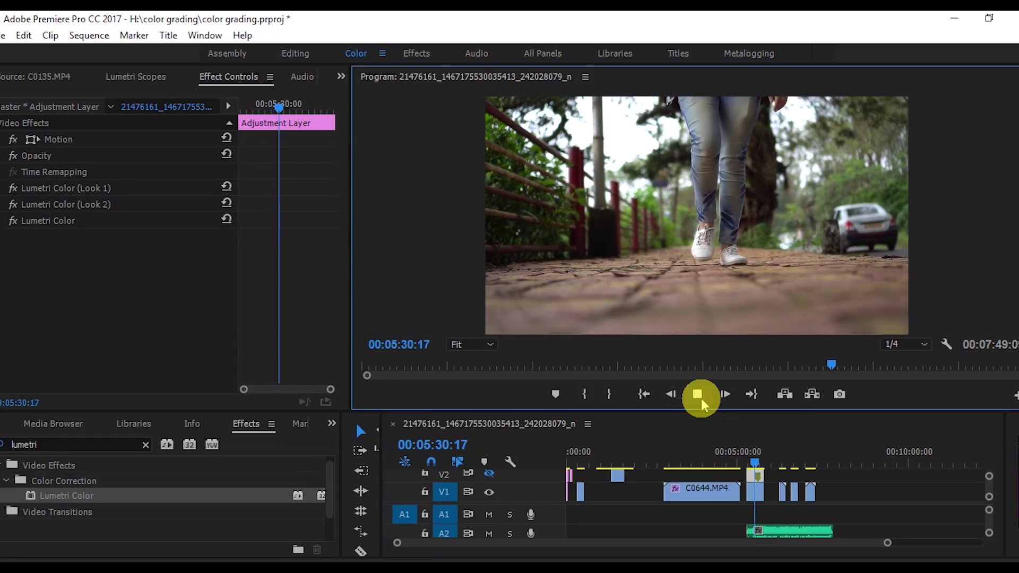
left_click(702, 399)
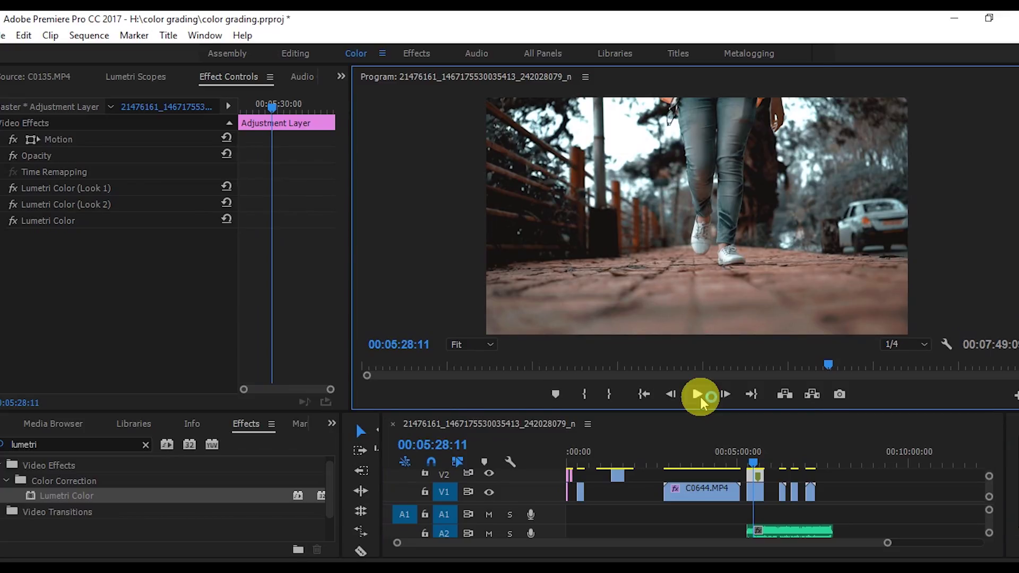
left_click(490, 472)
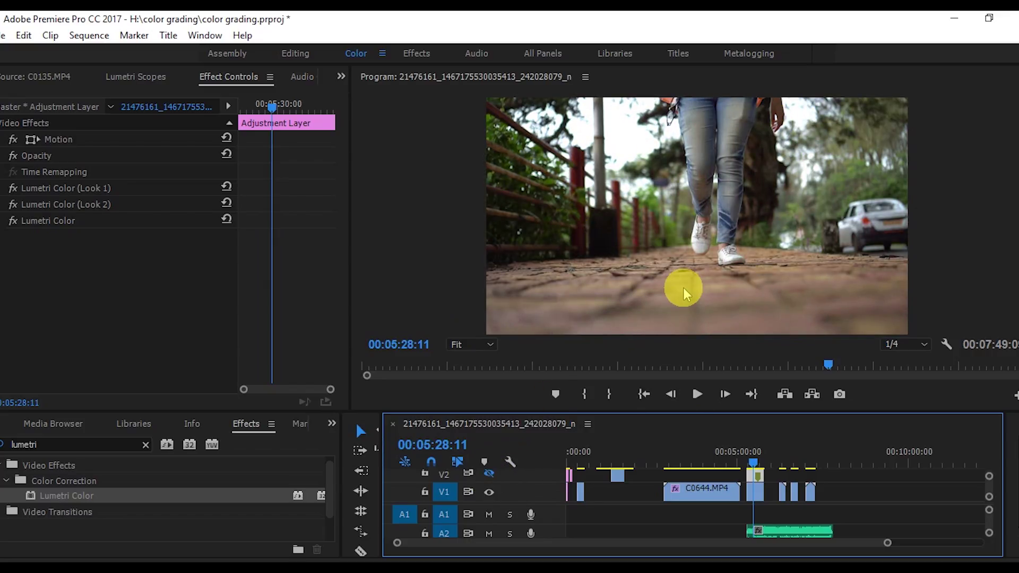
left_click(490, 472)
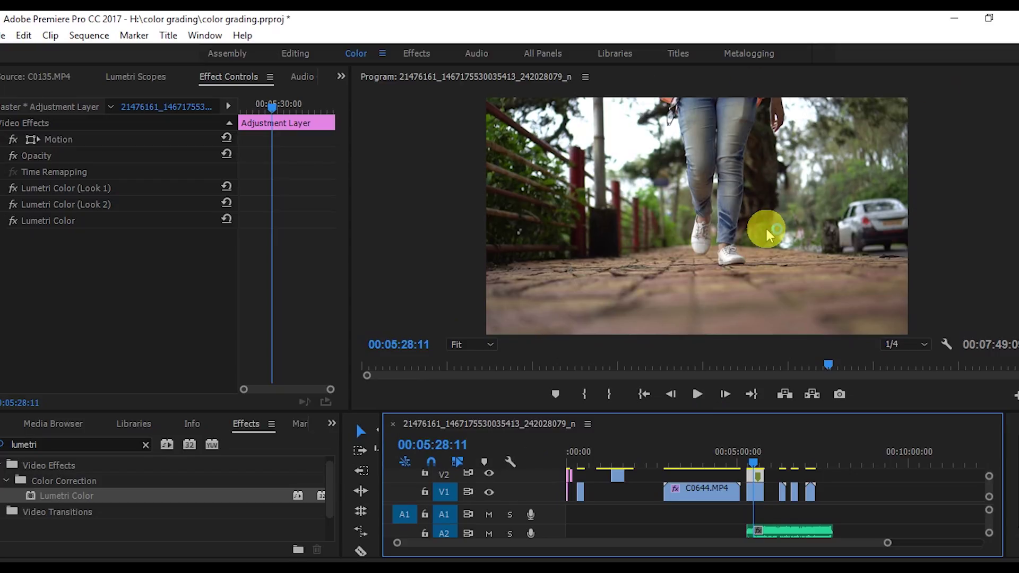